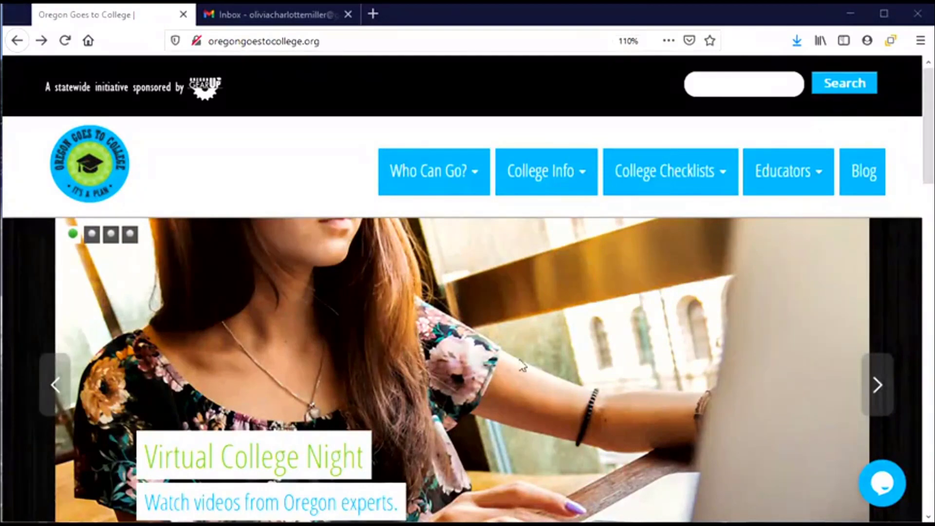
Step: Bring up the College Info dropdown on the Oregon Goes to College homepage
mouse_move(549, 198)
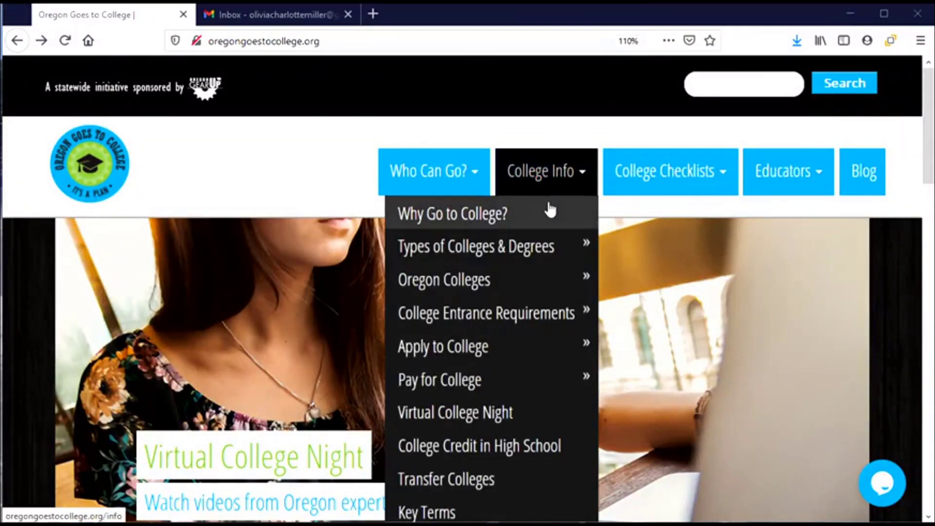
Step: Open the Apply to College page and scroll to the Community Colleges fees and deadlines table
click(477, 346)
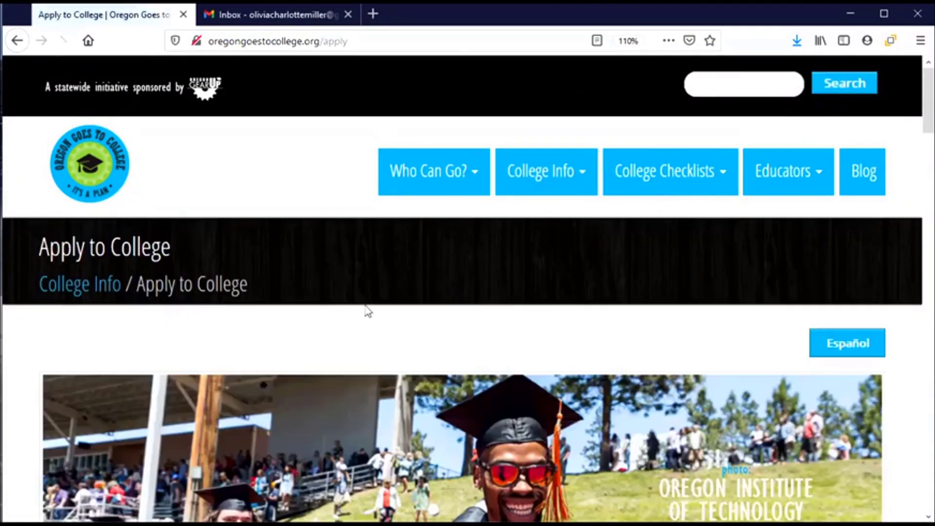
scroll(360, 310, down, 8)
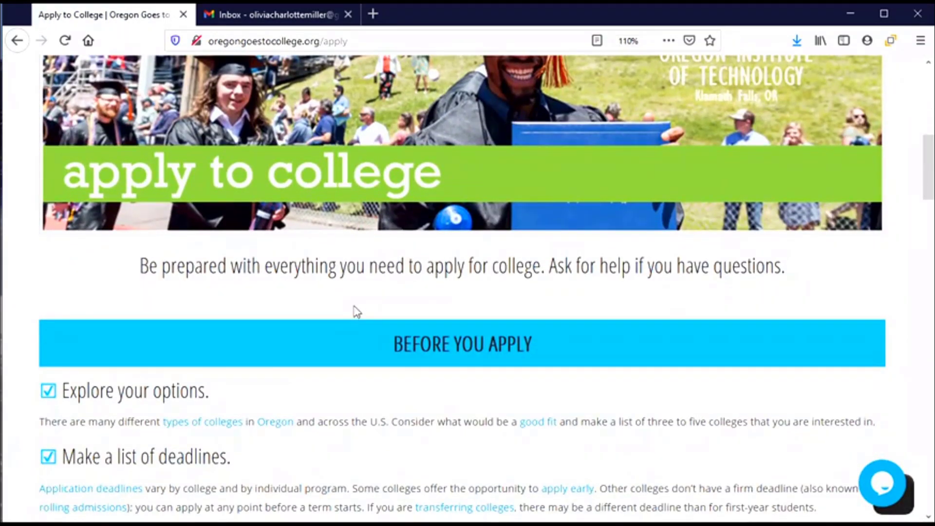
scroll(357, 312, down, 6)
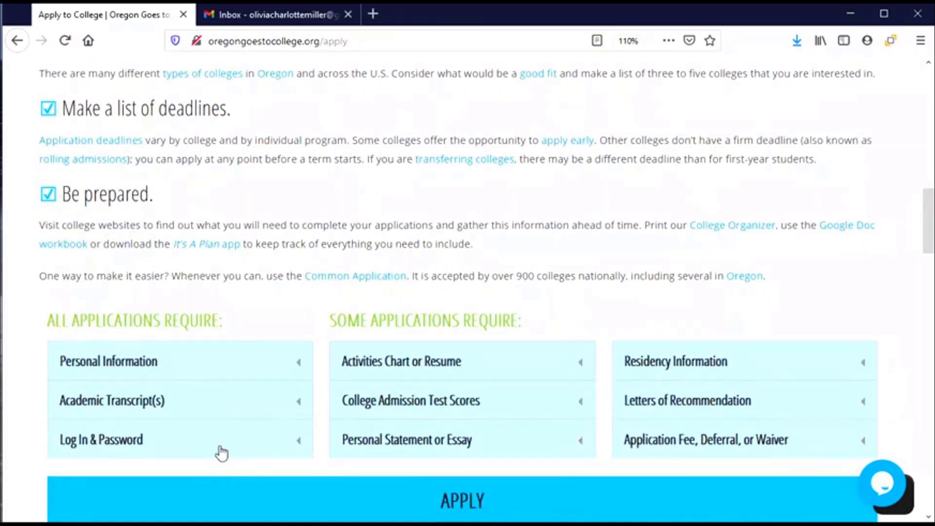
scroll(221, 451, down, 1)
scroll(220, 451, down, 5)
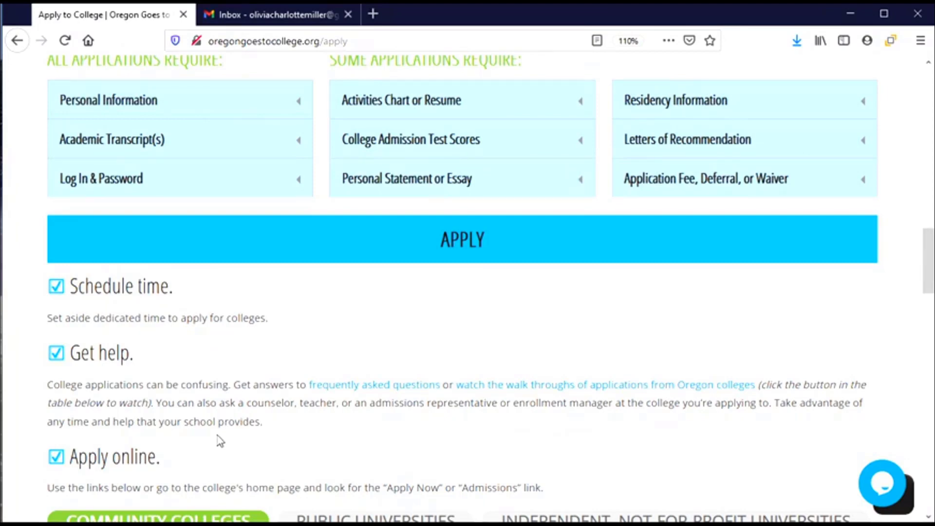
scroll(220, 440, down, 5)
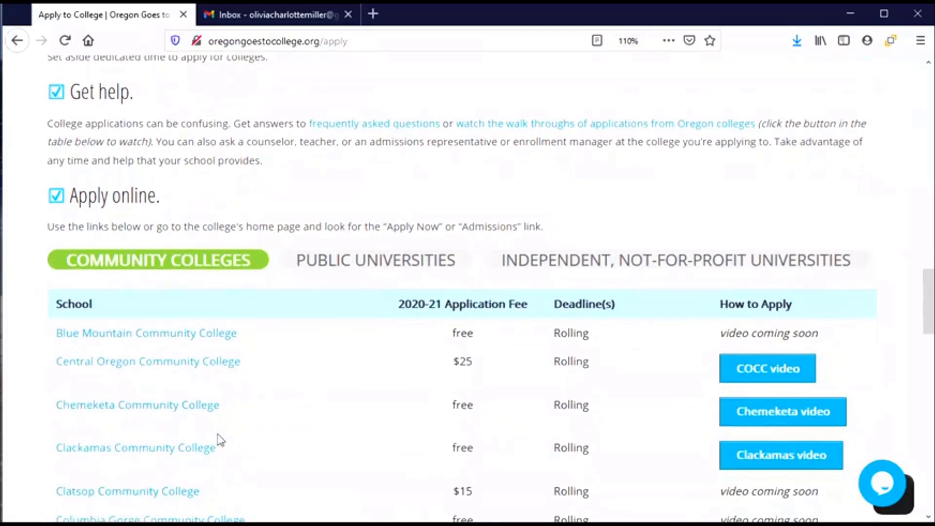
scroll(220, 441, down, 3)
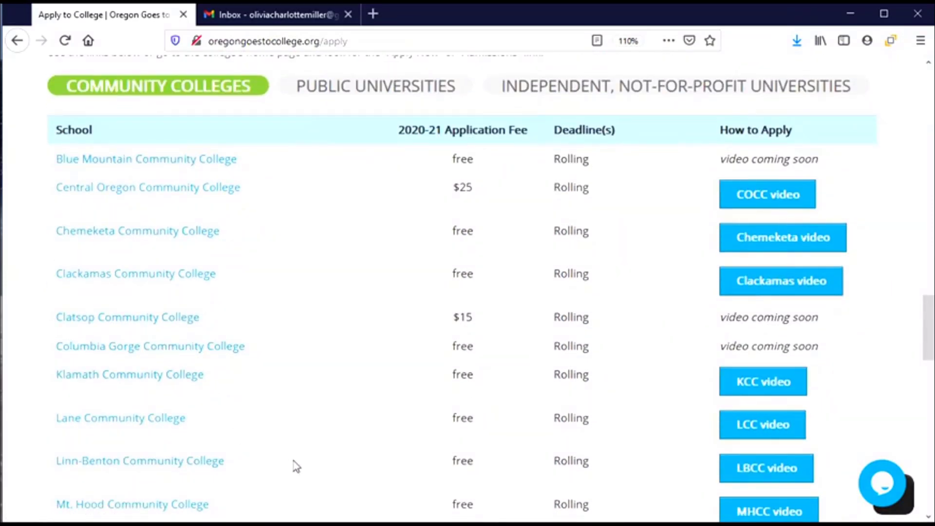
Step: Go to Columbia Gorge Community College's admissions page and start the First Time Student application
click(151, 353)
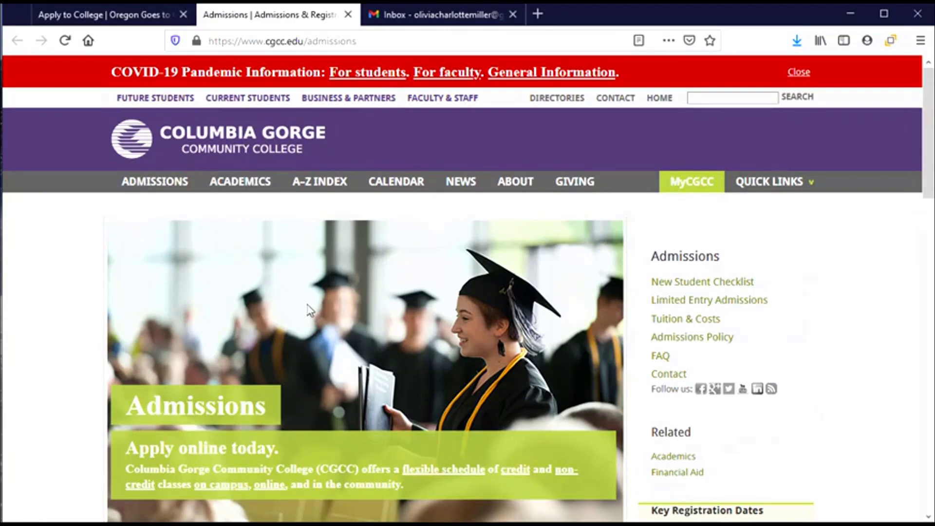
scroll(301, 312, down, 3)
scroll(297, 308, down, 3)
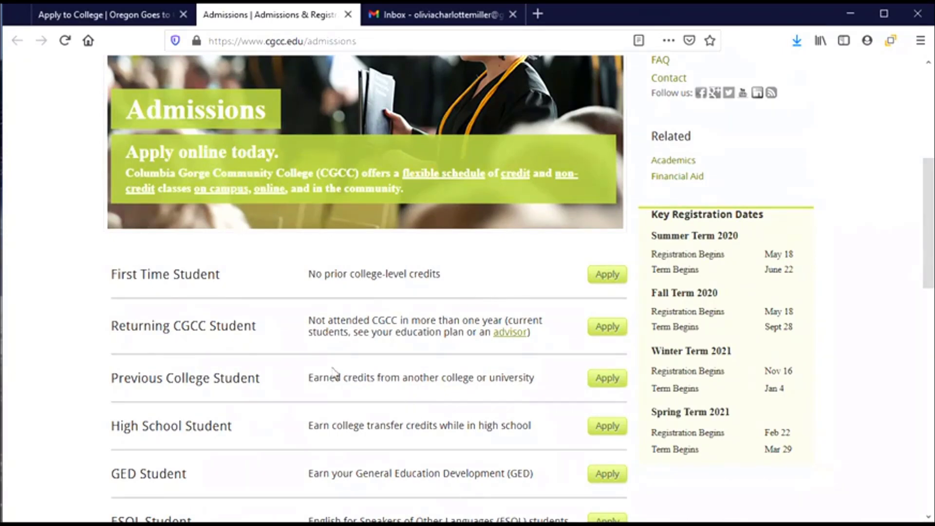
scroll(260, 362, down, 3)
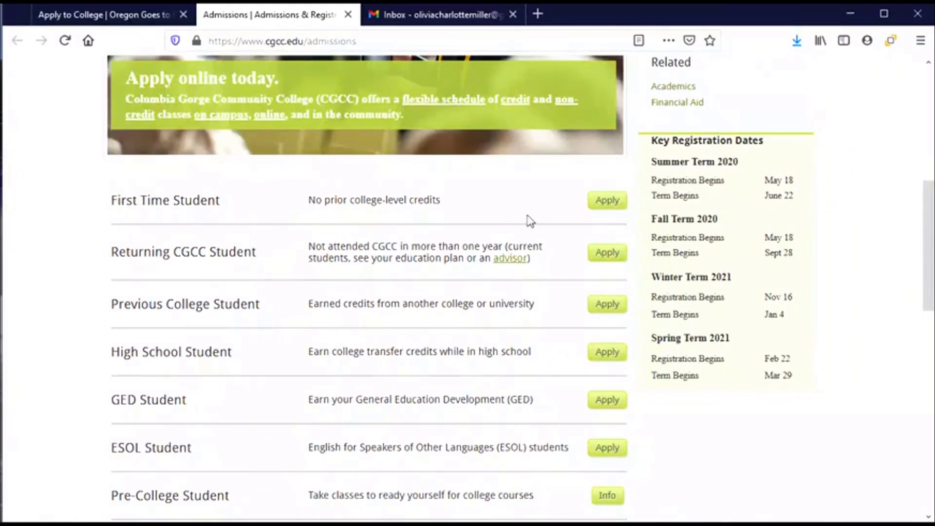
click(606, 201)
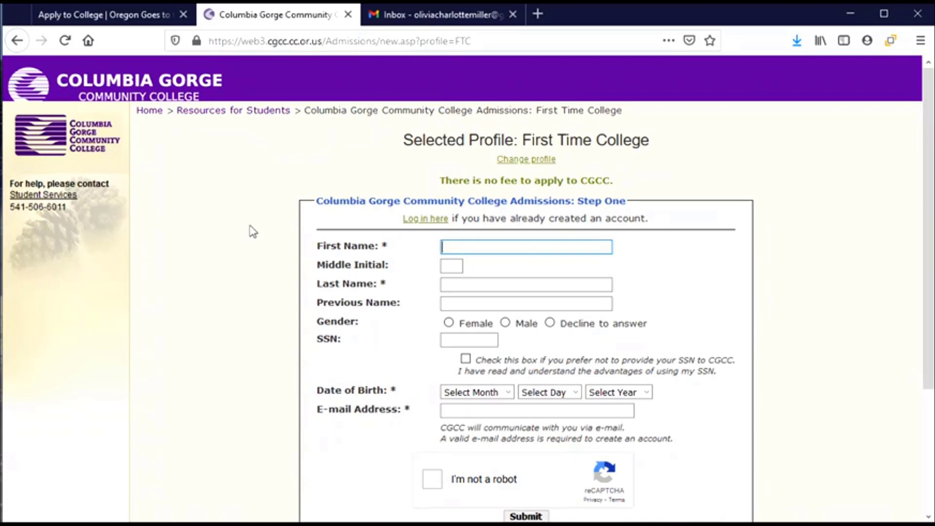
Step: Scroll the loaded Step One form to reveal the name, birth date and e-mail fields
scroll(251, 231, down, 2)
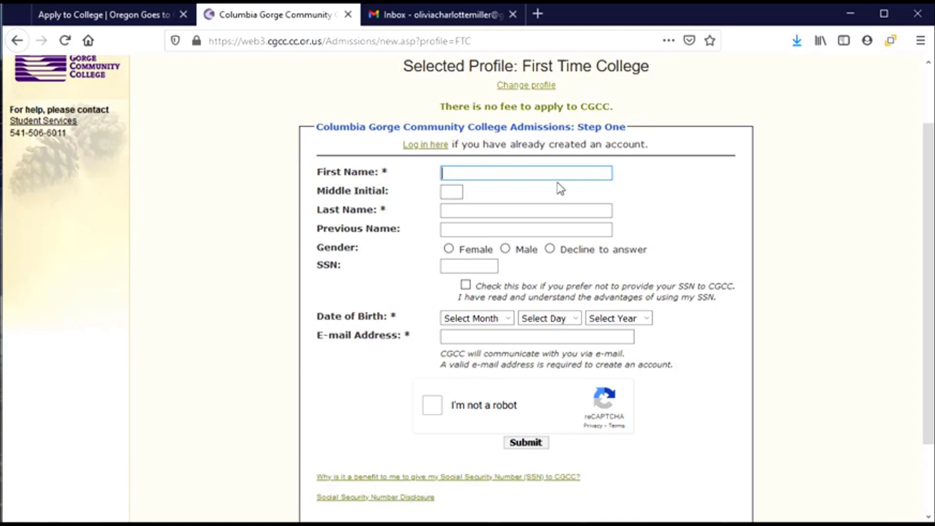
Step: Enter the applicant's first name, middle initial and last name, and select Female as gender
key(Tab)
key(Tab)
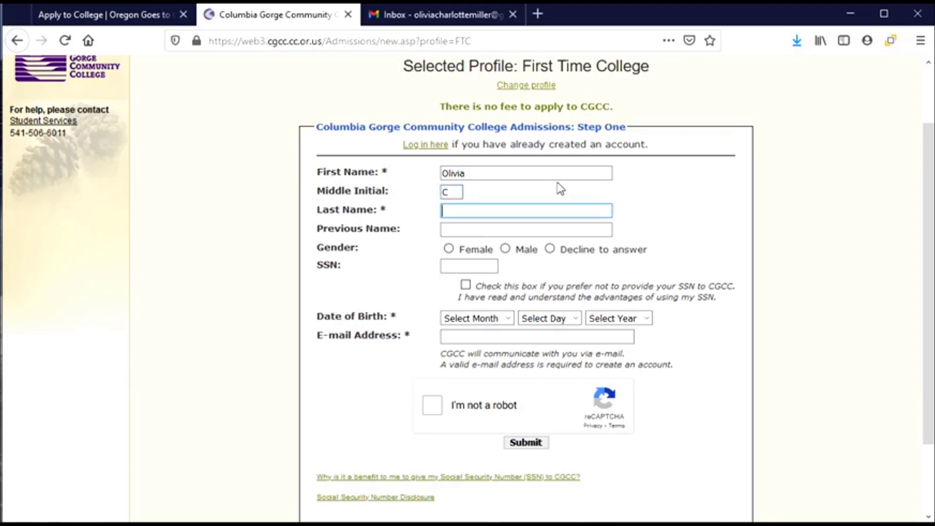
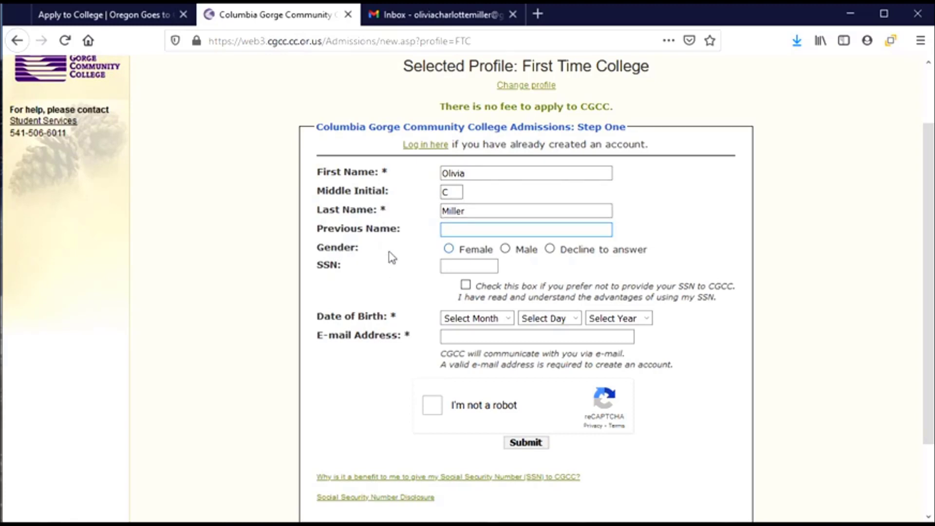
click(449, 249)
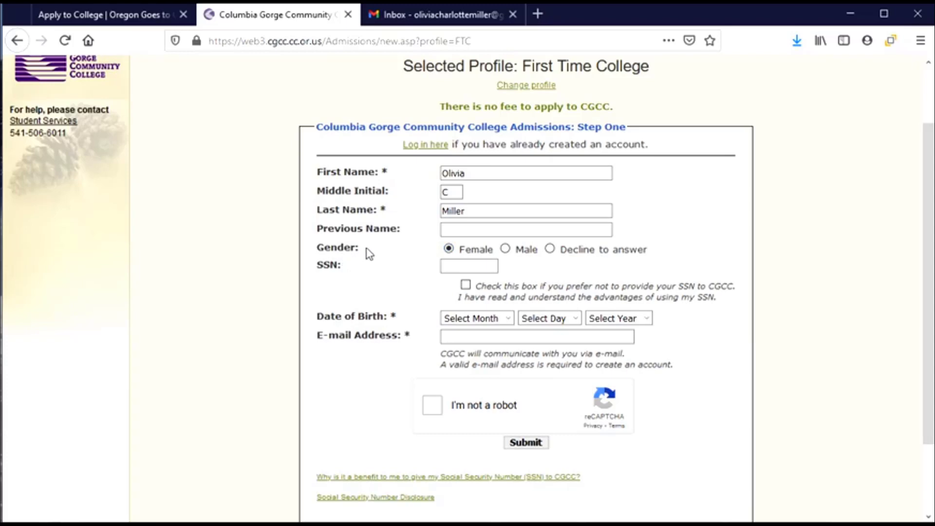
click(443, 267)
scroll(440, 207, down, 2)
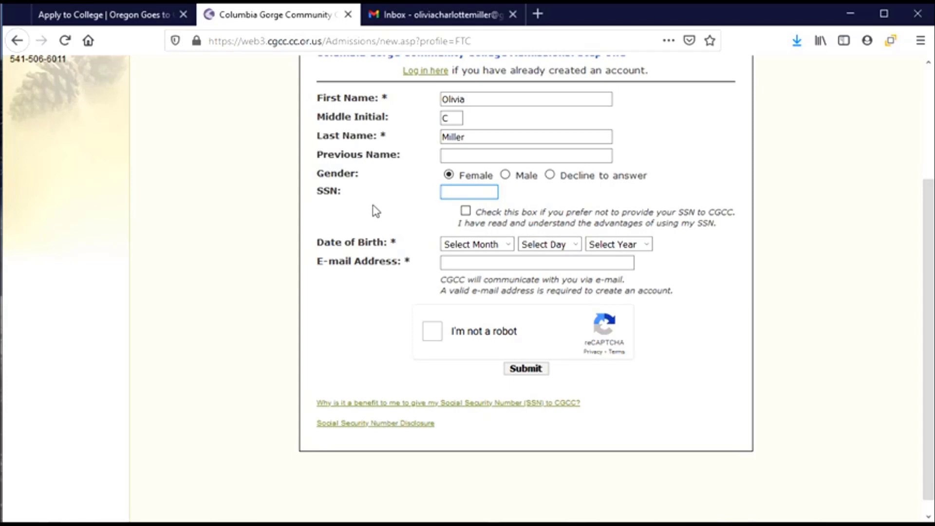
Step: Type the applicant's Social Security number into the SSN field
text(123456789)
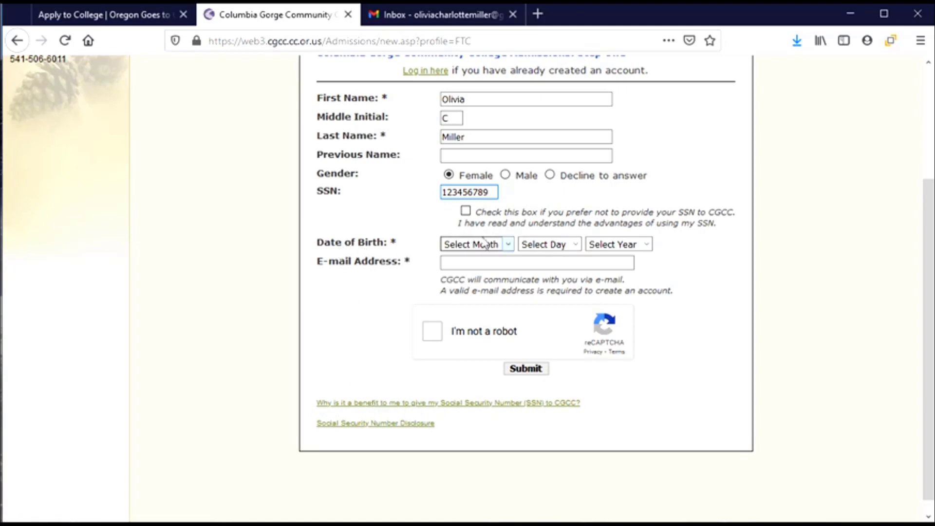
Step: Set the date of birth to January 01, 2003
click(504, 247)
click(487, 278)
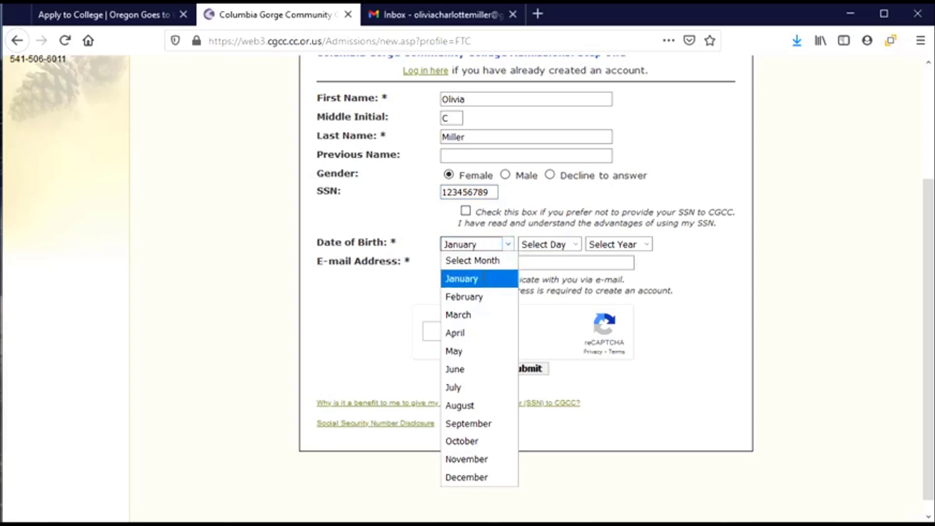
click(553, 245)
click(546, 279)
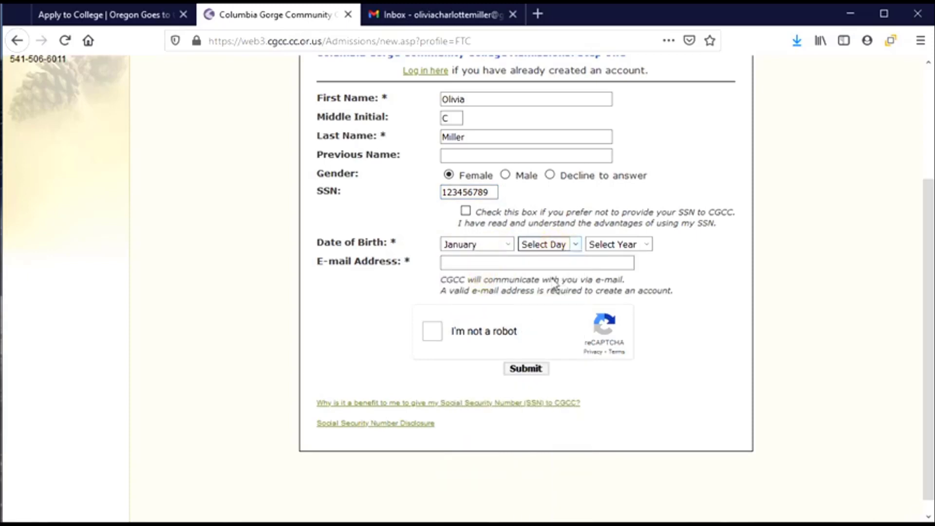
click(635, 244)
scroll(622, 379, down, 5)
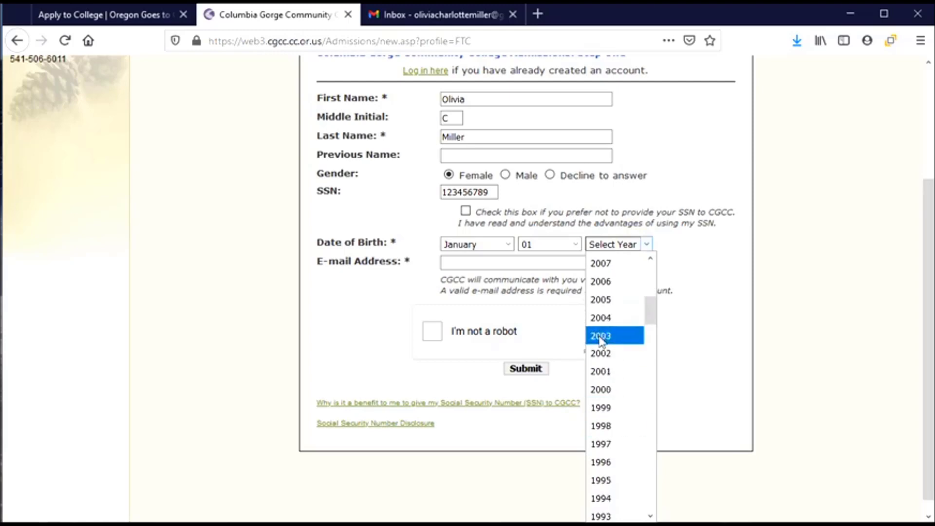
click(601, 336)
Step: Enter the applicant's e-mail address, pass the I'm not a robot check, and submit Step One
click(482, 263)
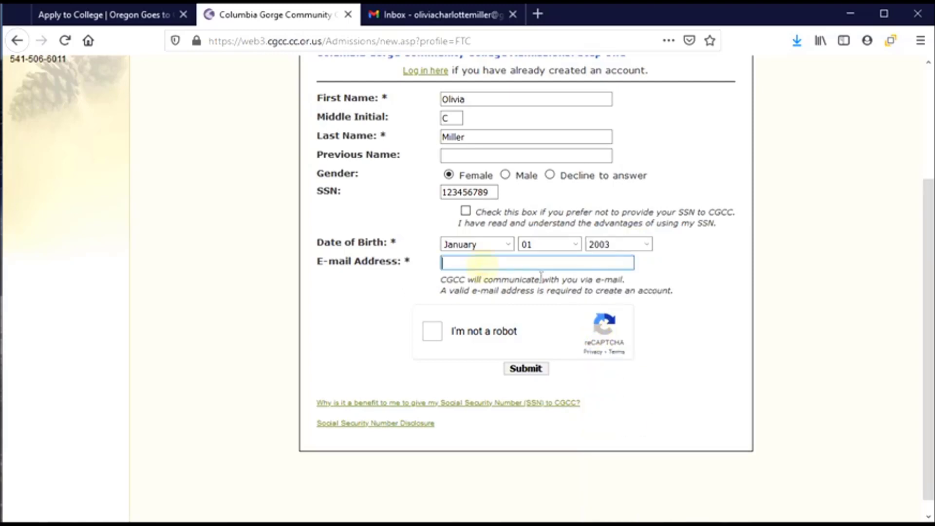
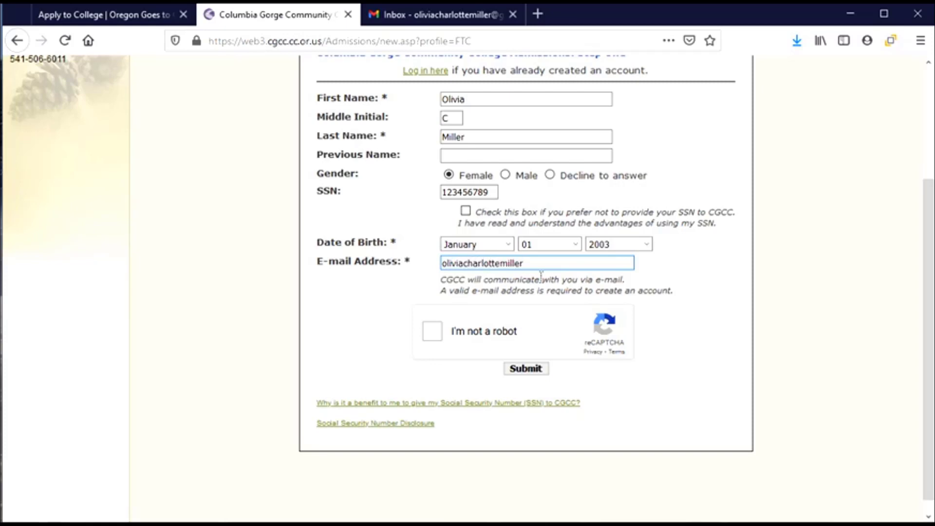
click(433, 332)
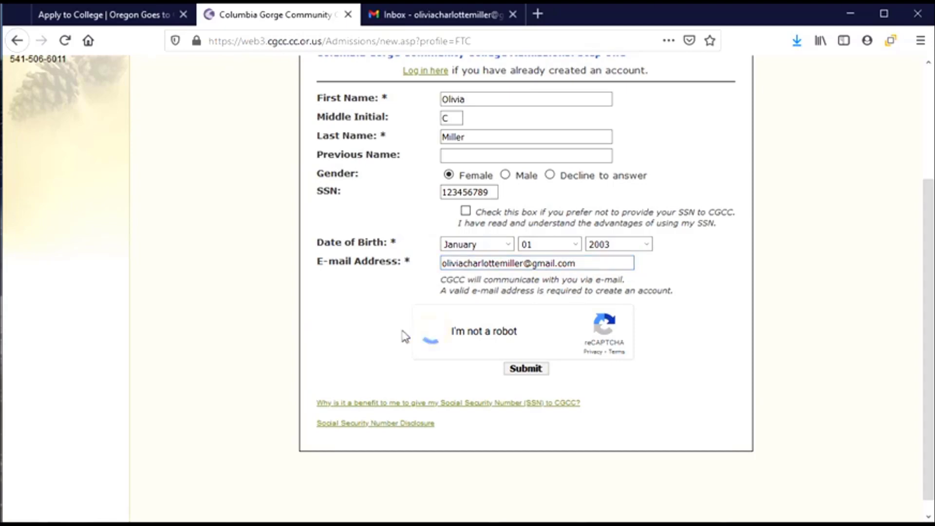
click(534, 376)
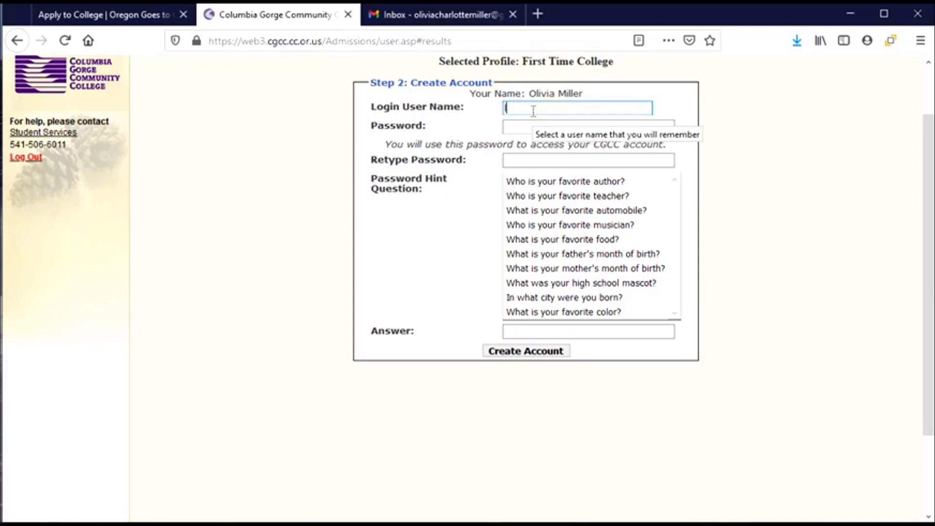
Step: Enter the login username and type the account password in both password fields
text(livvycm)
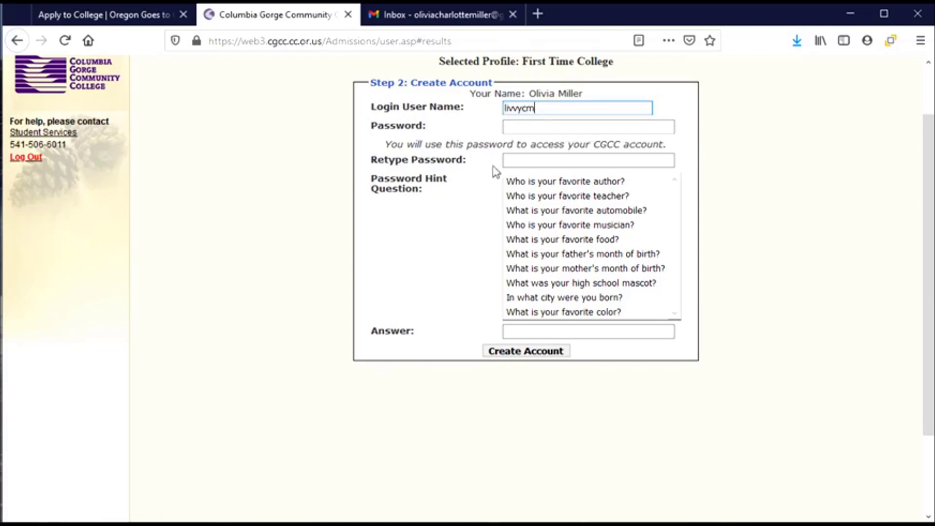
click(533, 127)
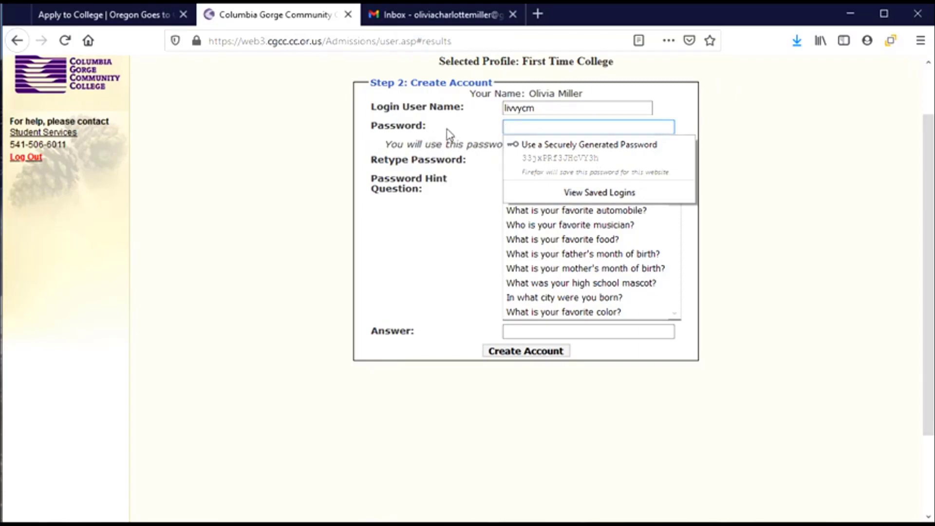
click(536, 126)
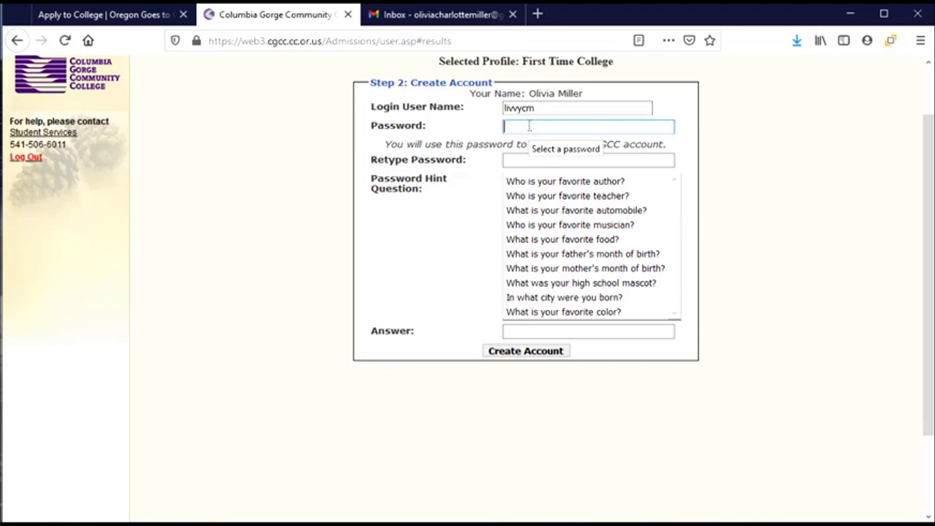
text(****)
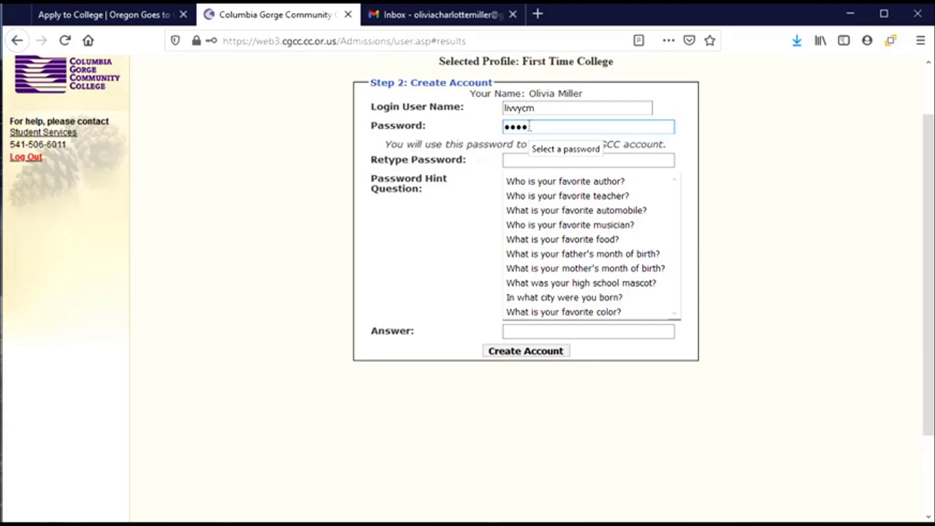
text(**********)
click(509, 161)
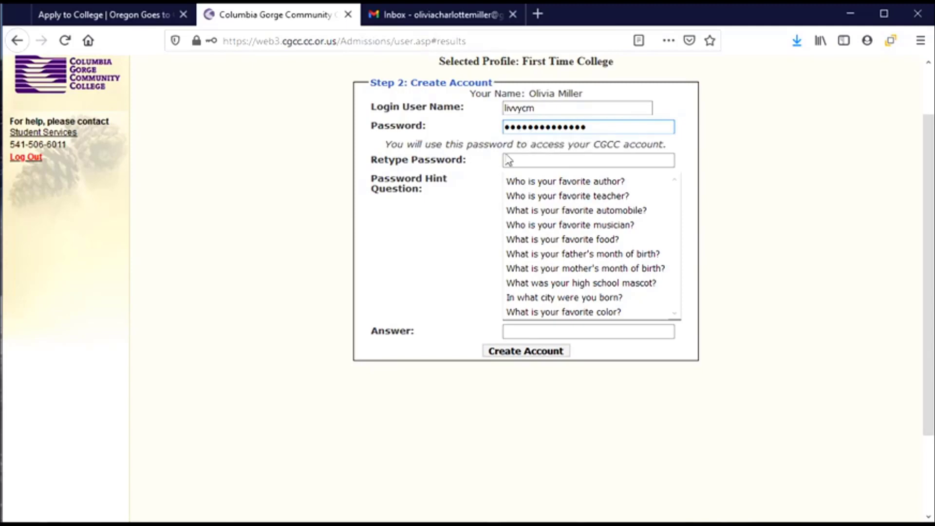
text(**)
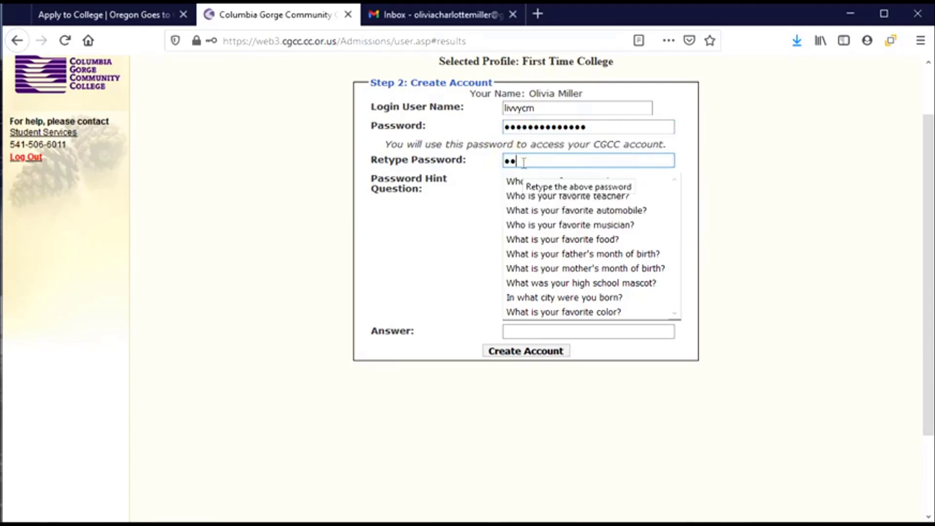
key(BackSpace)
text(**************)
click(464, 225)
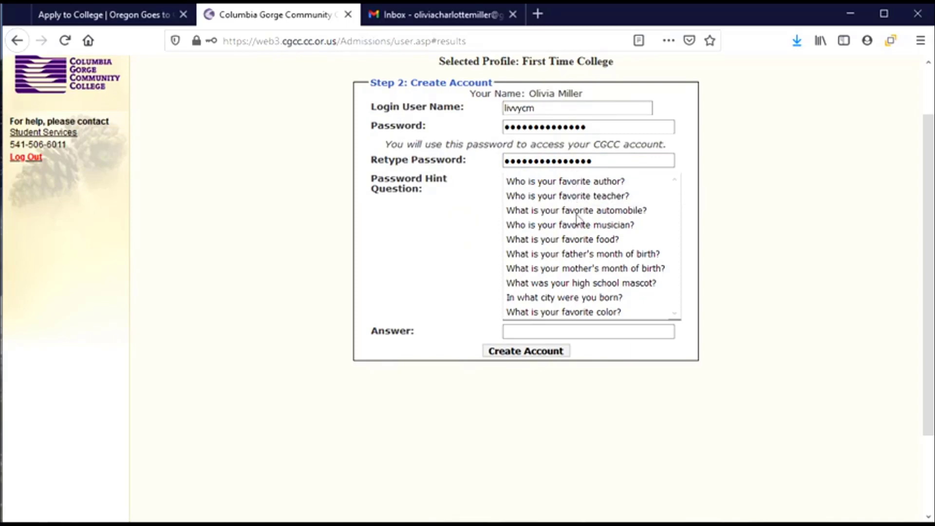
Step: Choose 'What is your favorite color?' as the hint question, enter its answer, and submit
click(562, 314)
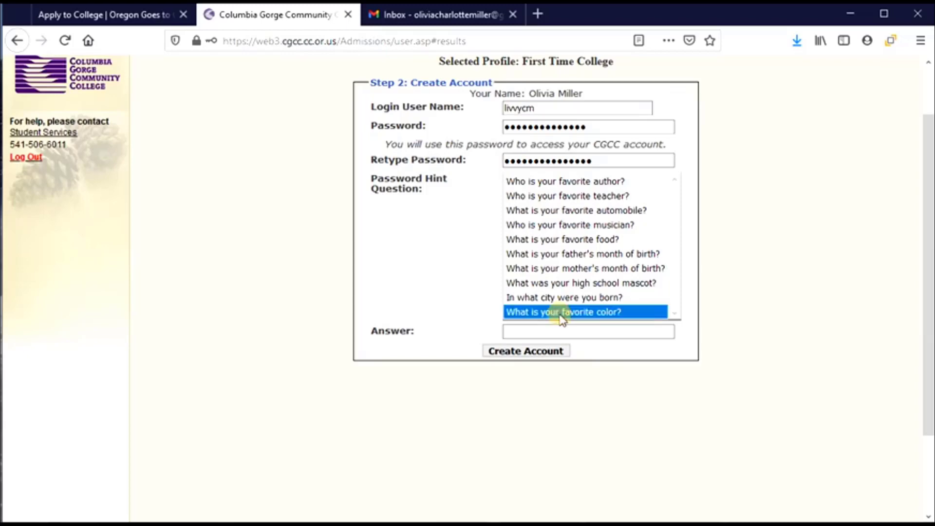
click(560, 331)
text(gre)
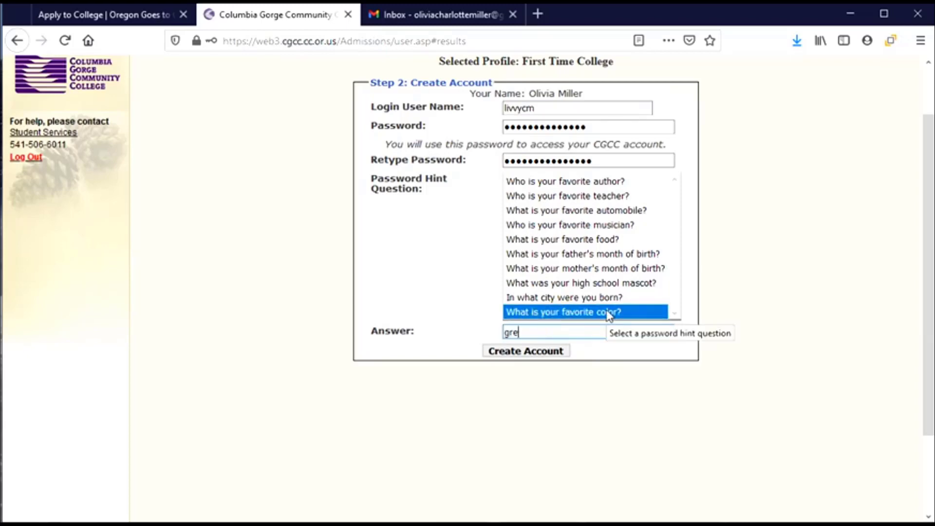
text(en)
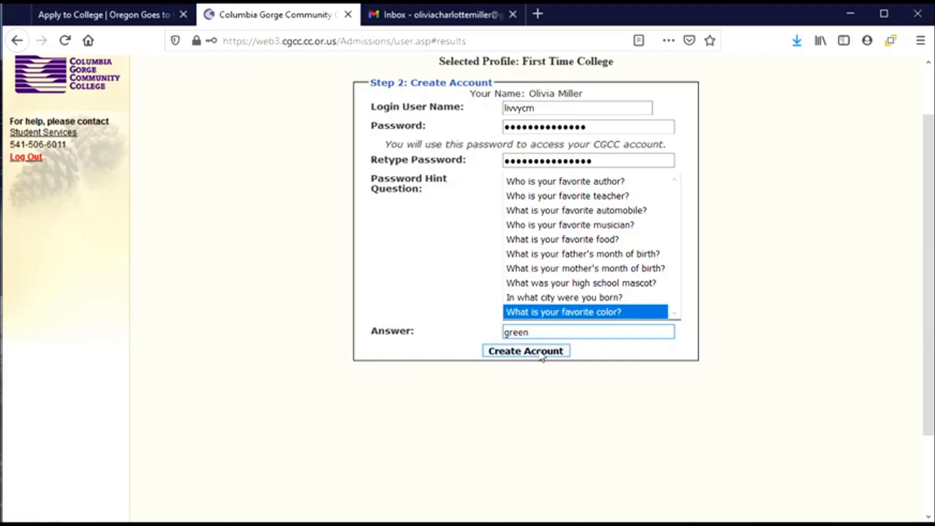
click(541, 352)
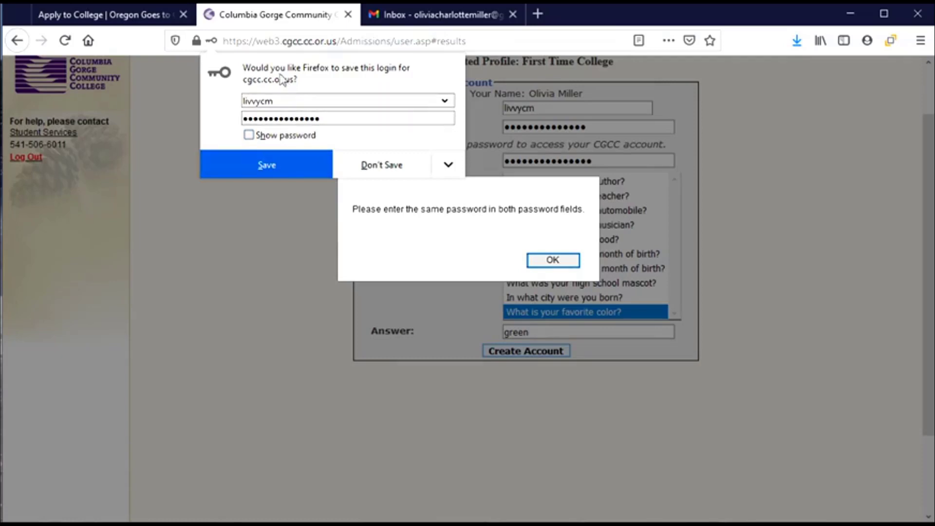
Step: Re-enter matching passwords after the mismatch warning and resubmit the account
click(381, 164)
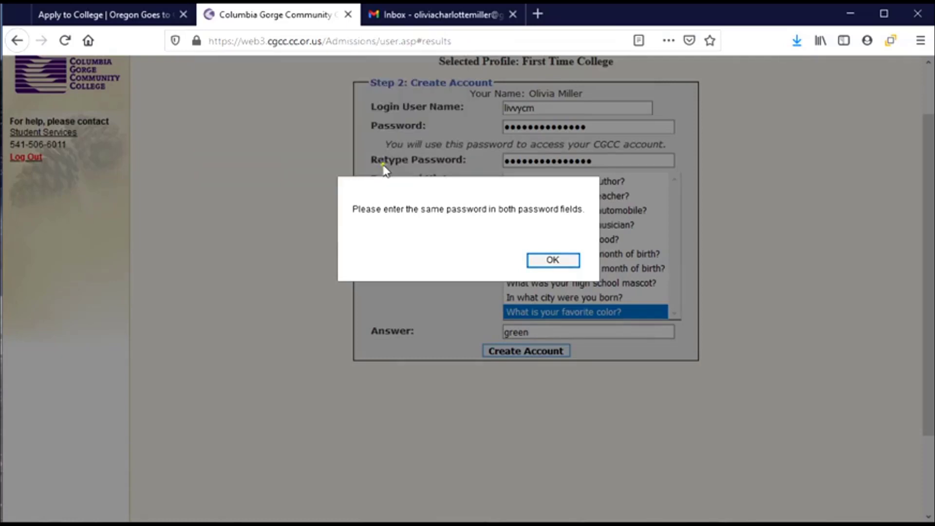
click(553, 261)
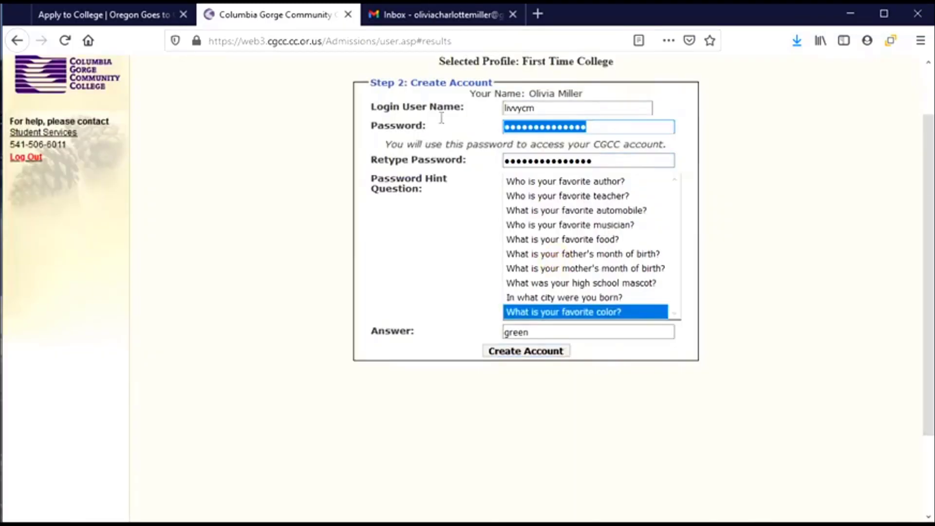
text(••••)
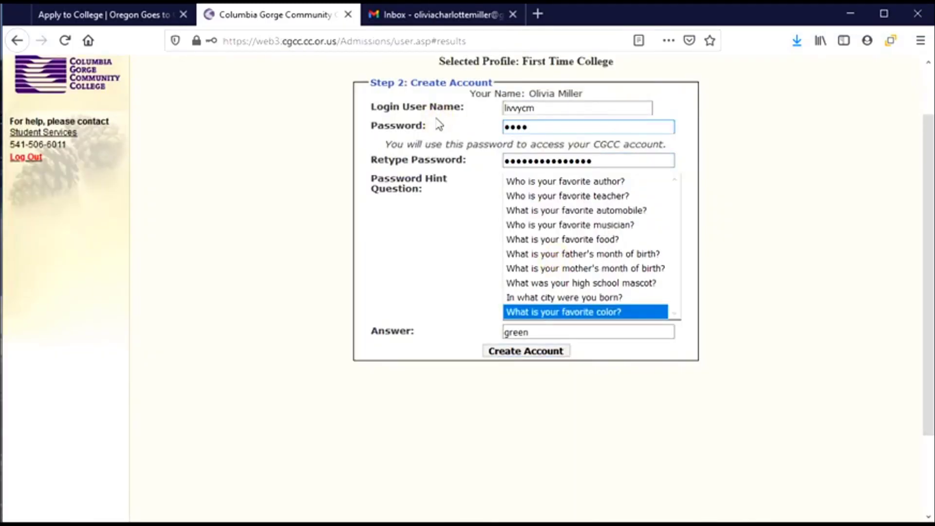
text(•••••••••••)
key(Tab)
text(•)
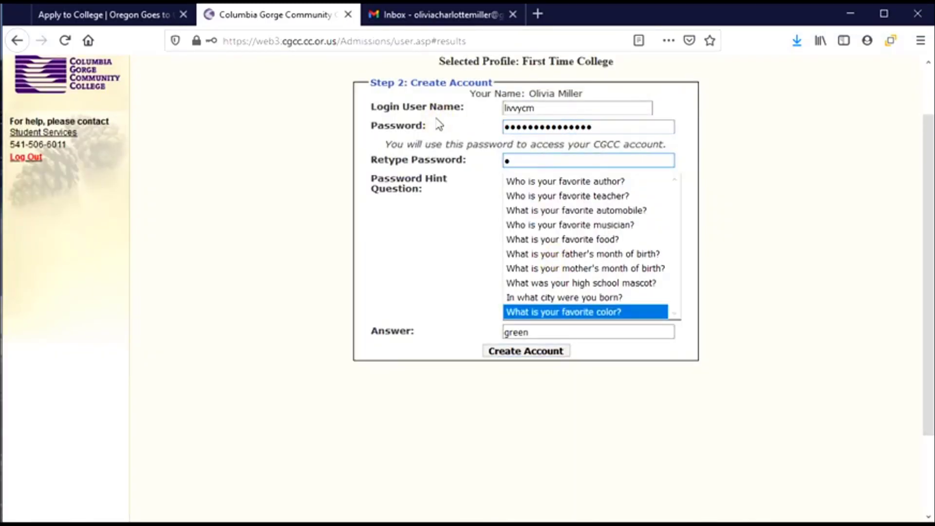
text(•••••••••••••)
key(BackSpace)
key(BackSpace)
key(BackSpace)
key(BackSpace)
key(BackSpace)
key(BackSpace)
key(BackSpace)
key(BackSpace)
key(BackSpace)
key(BackSpace)
key(BackSpace)
key(BackSpace)
key(BackSpace)
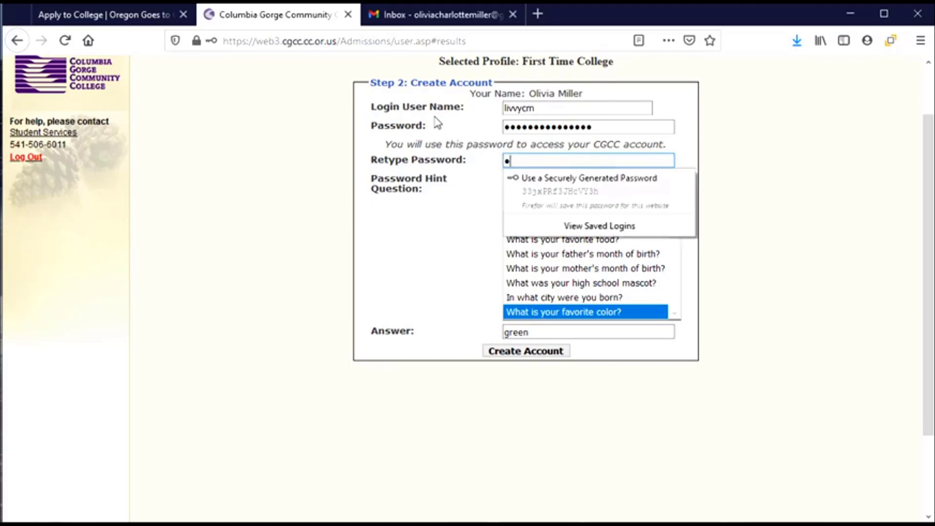
text(•••••••••••••••)
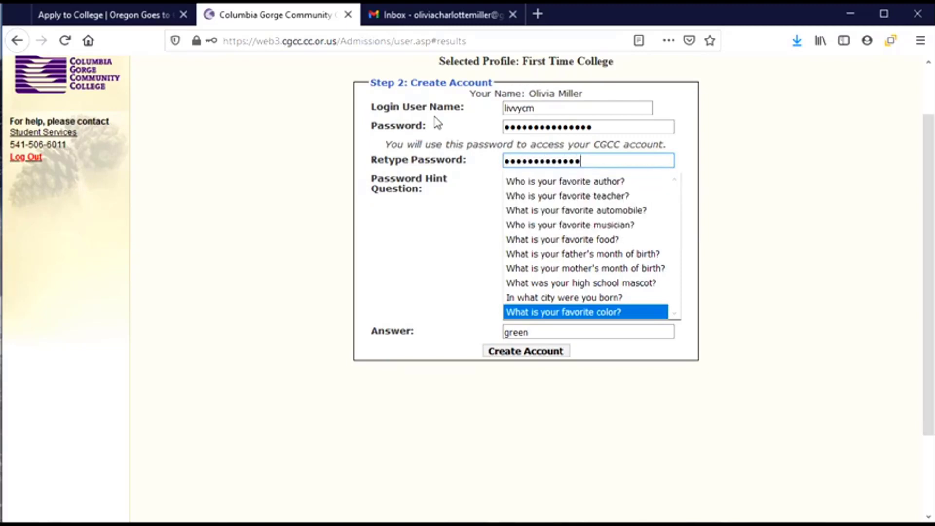
click(516, 354)
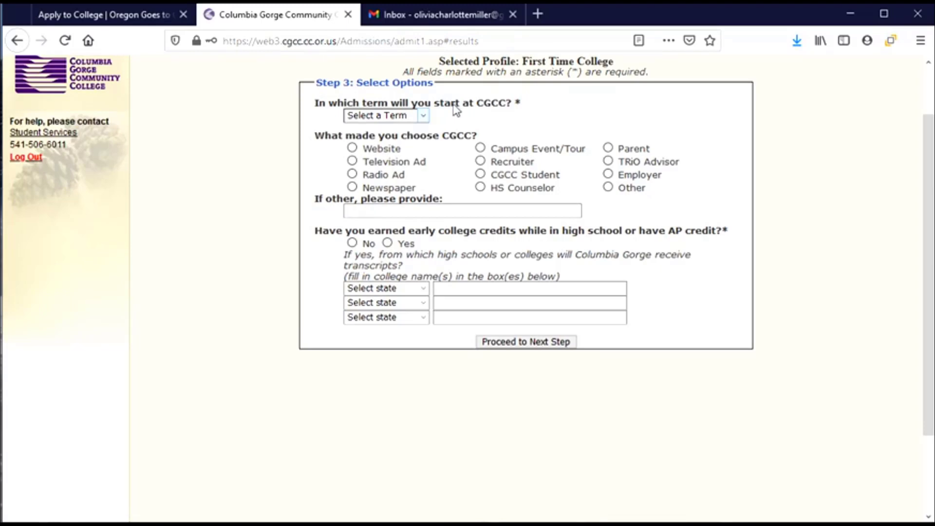
Step: Choose start term Fall - 2021, reason Other ('friend'), and No for early college credits
click(423, 119)
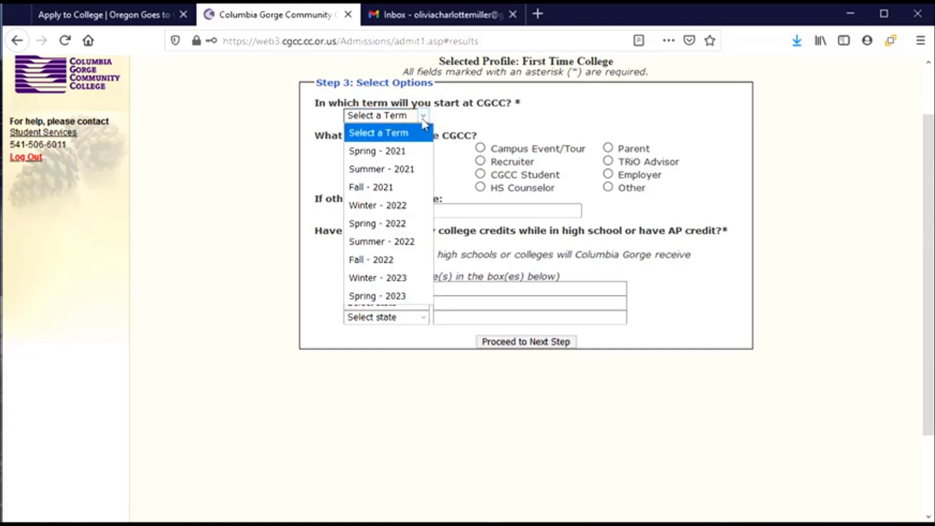
click(405, 190)
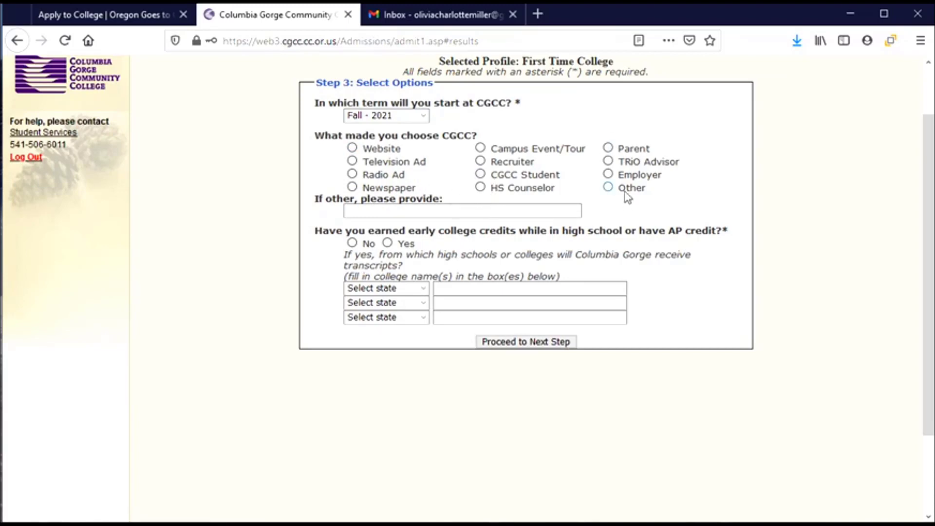
click(608, 189)
click(379, 211)
click(379, 211)
text(friend)
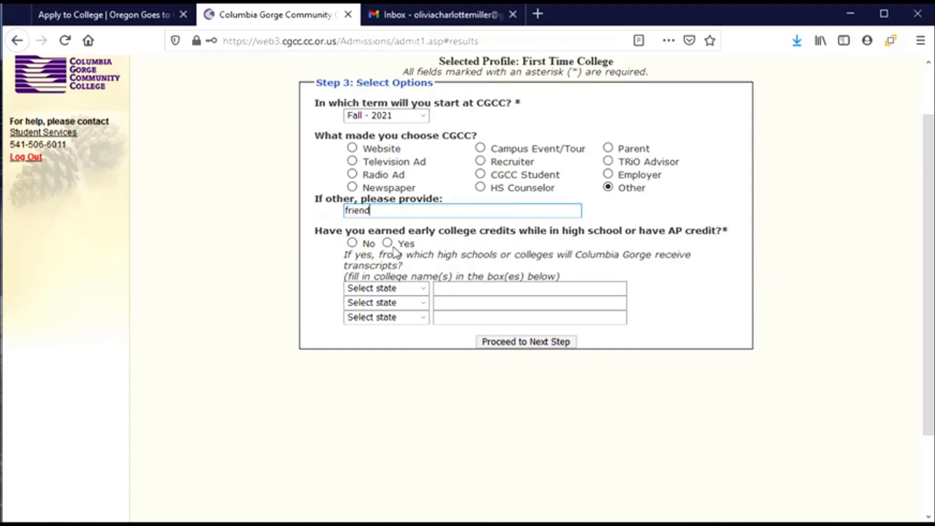
click(352, 244)
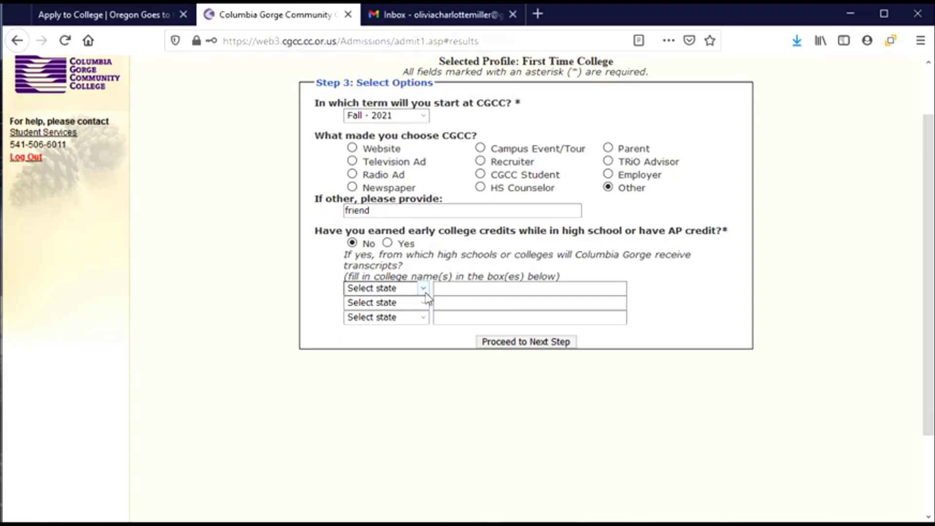
click(426, 292)
drag(428, 317, 436, 288)
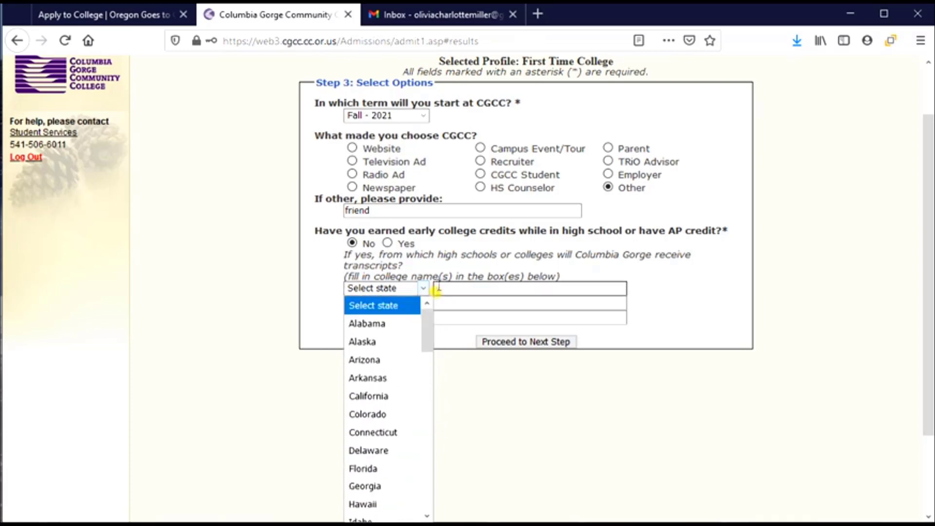
click(483, 288)
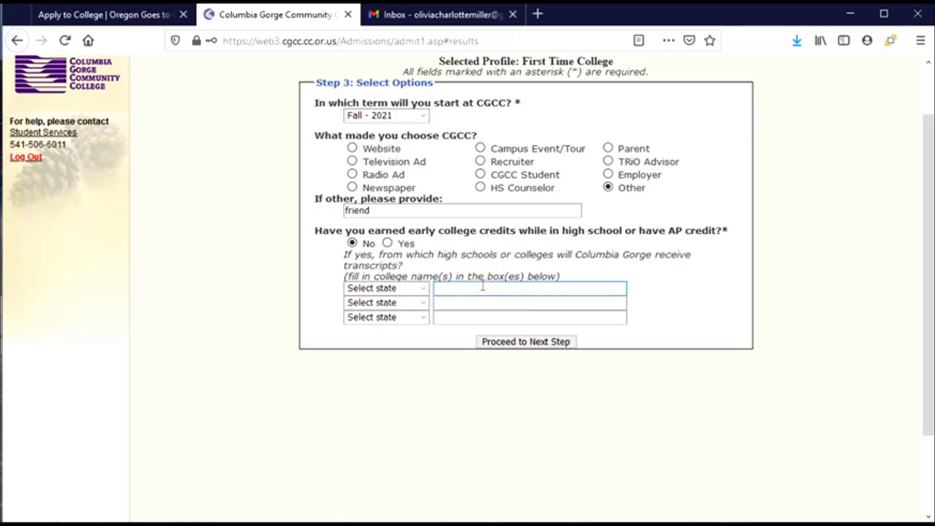
Step: On Step 4, set citizenship to US Citizen and mark White as the racial category
click(489, 344)
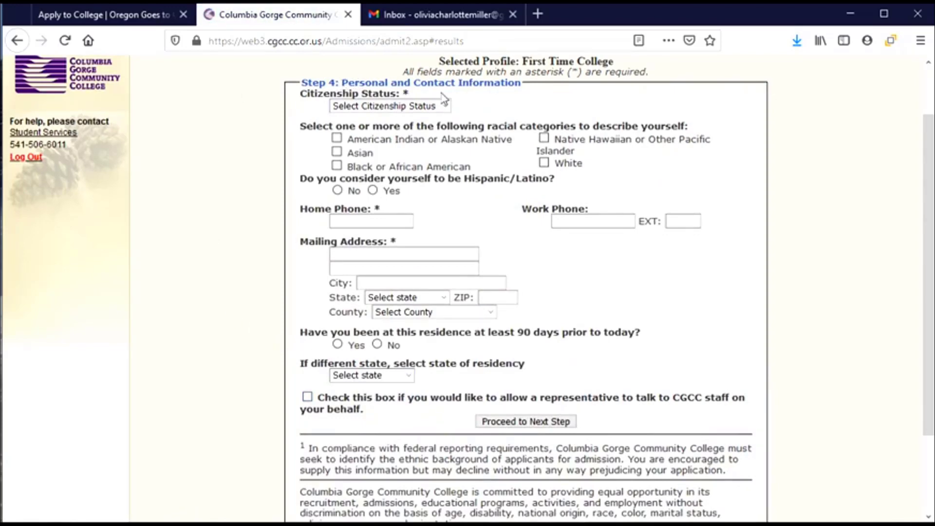
click(446, 106)
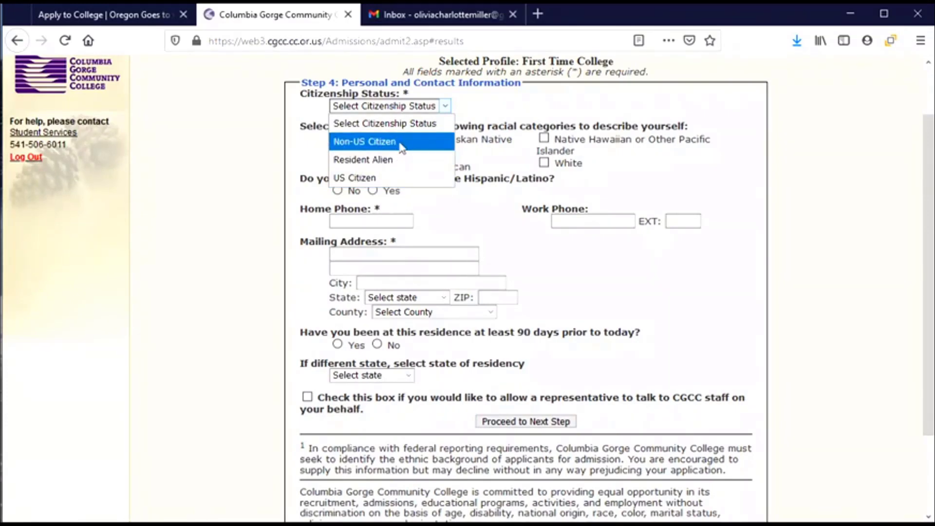
click(383, 183)
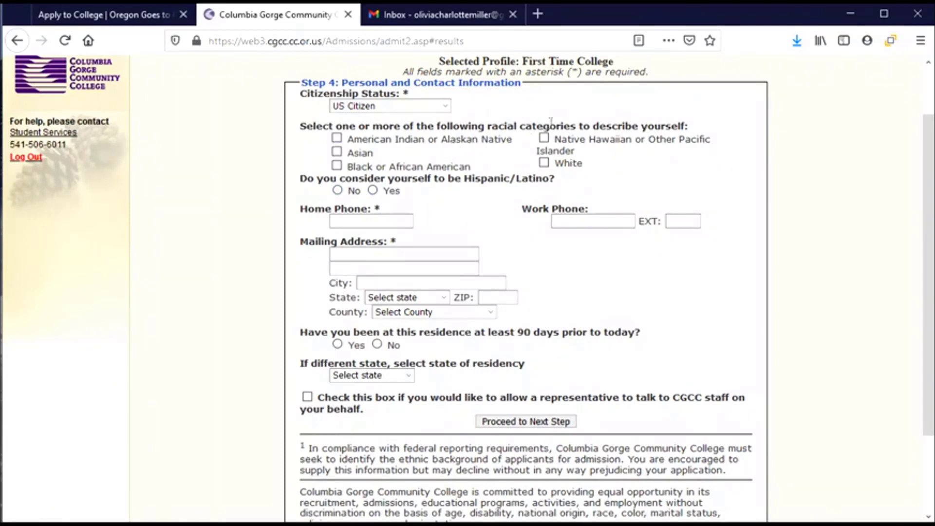
click(543, 163)
Step: Type the applicant's home phone number into the Home Phone field
click(392, 225)
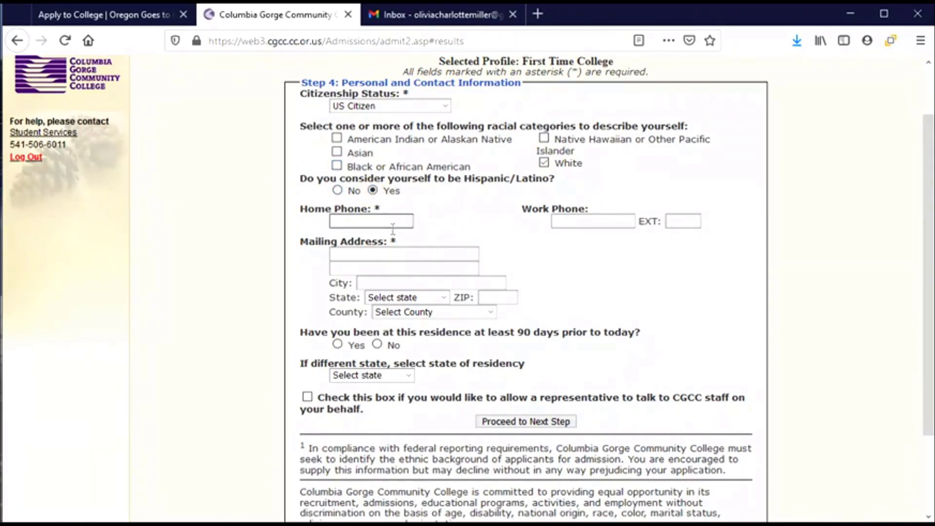
click(339, 222)
text(5415551234)
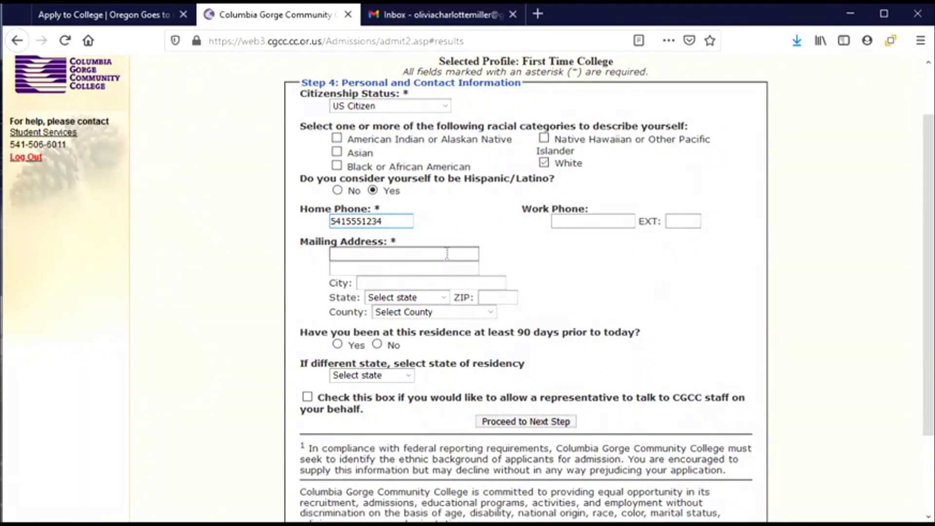
Step: Enter the applicant's street address, apartment line and city for the mailing address
click(368, 252)
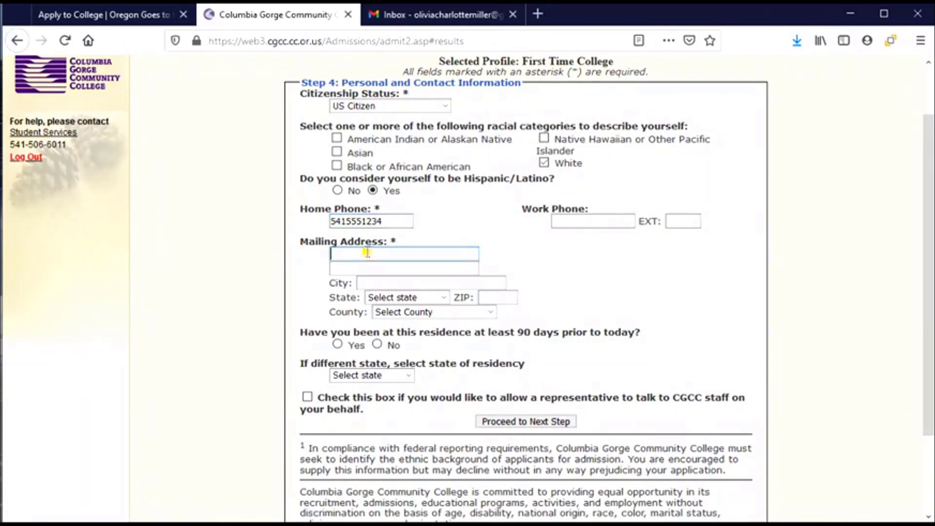
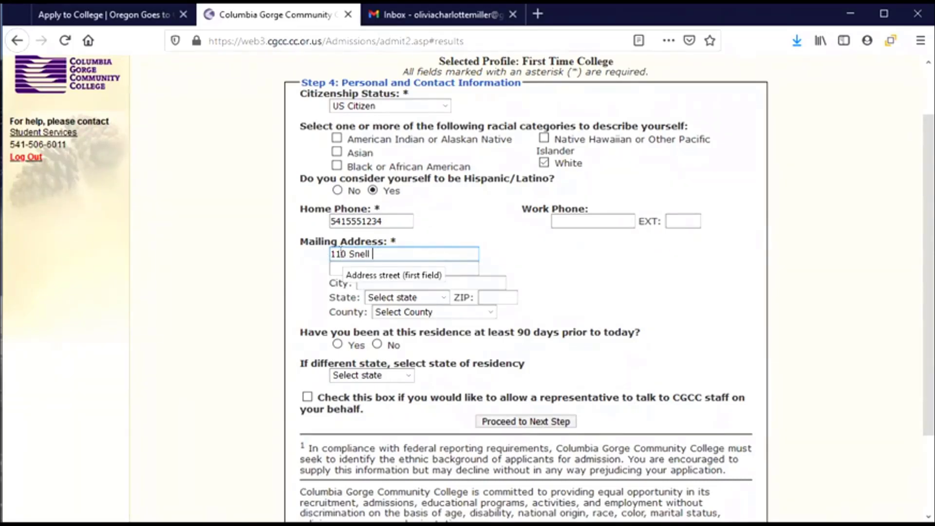
click(420, 269)
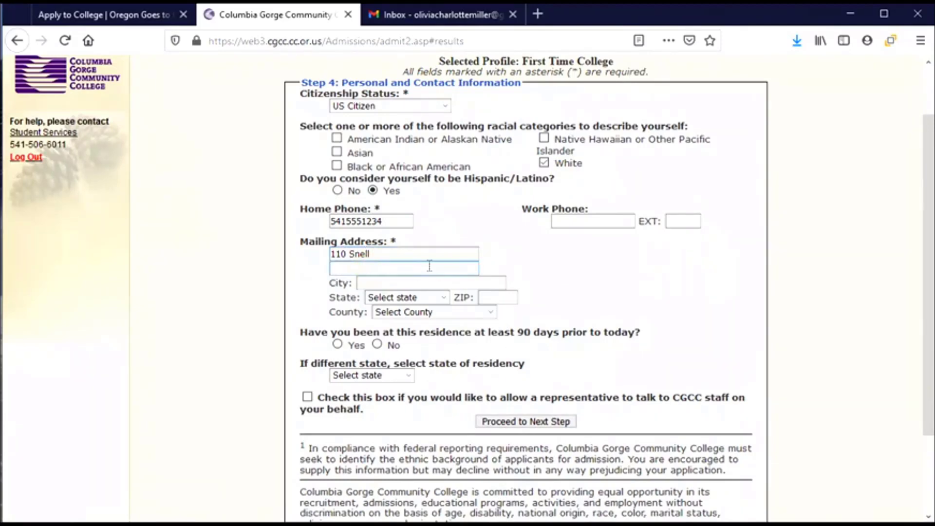
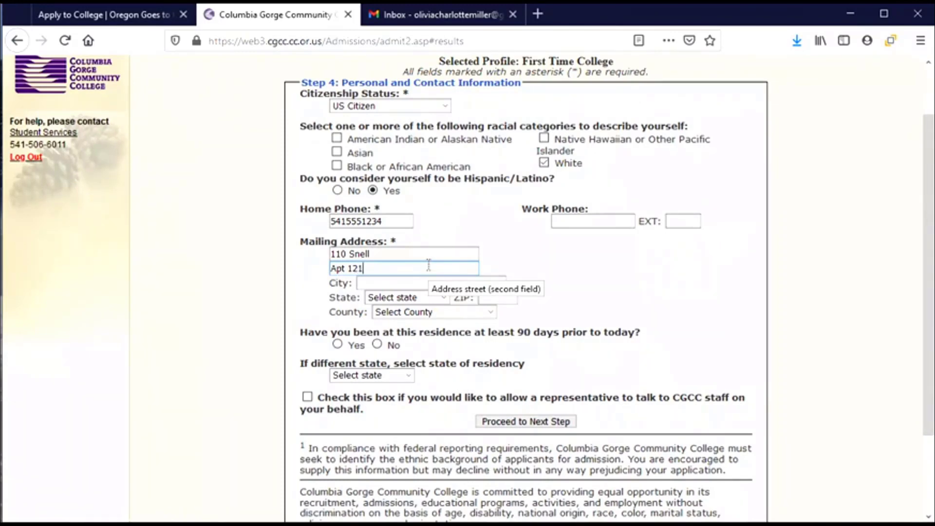
click(404, 283)
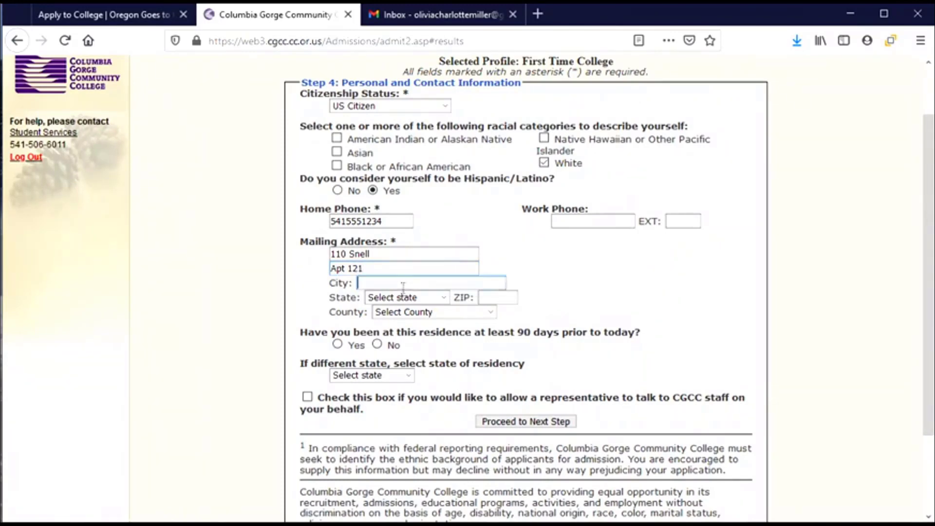
text(Corvallis)
Step: Pick the mailing address state, enter its ZIP code and choose the county
click(431, 298)
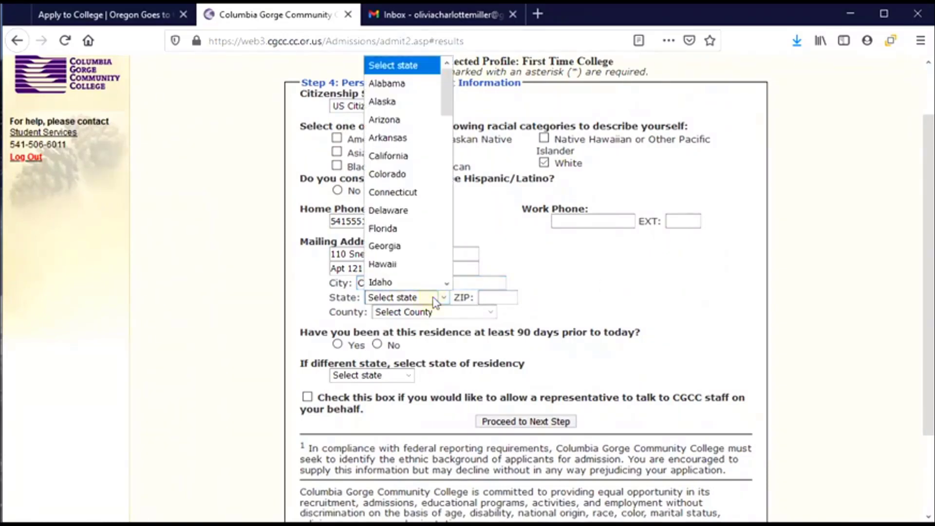
scroll(423, 282, down, 3)
scroll(421, 281, down, 6)
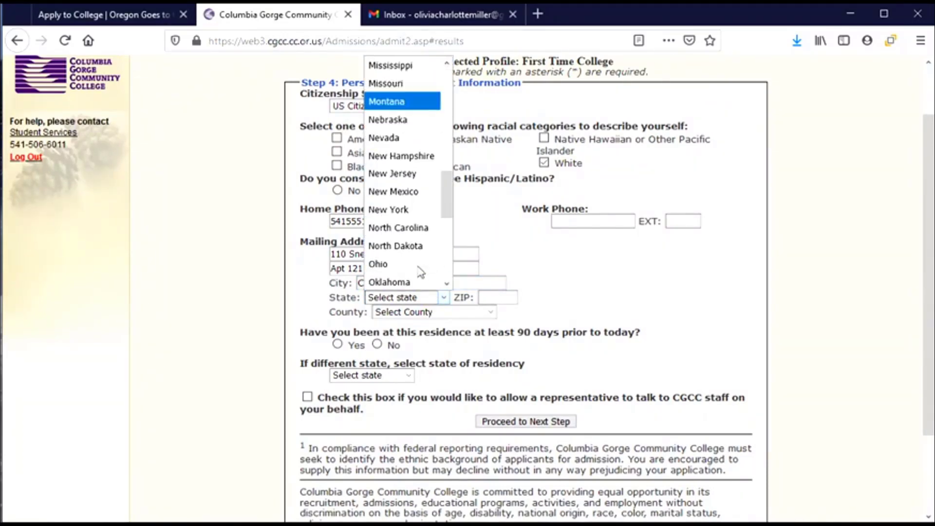
click(397, 248)
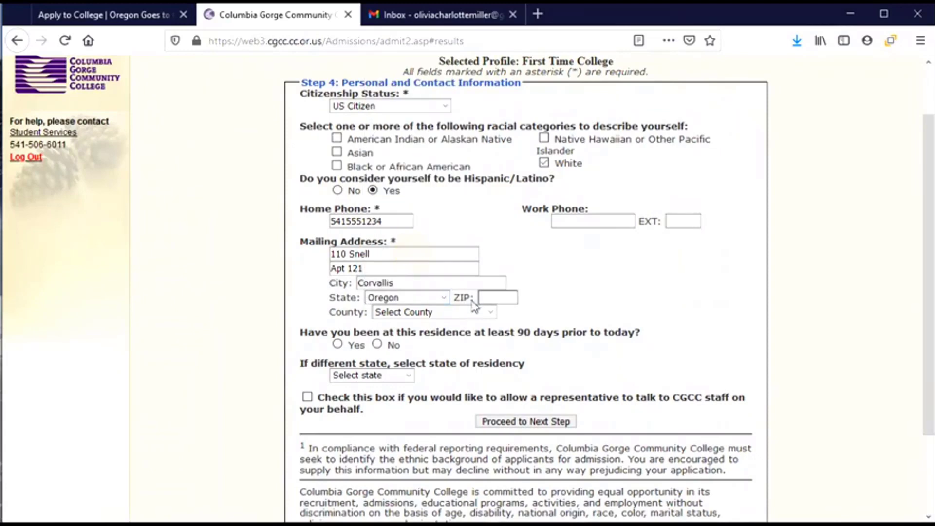
click(504, 298)
text(97331)
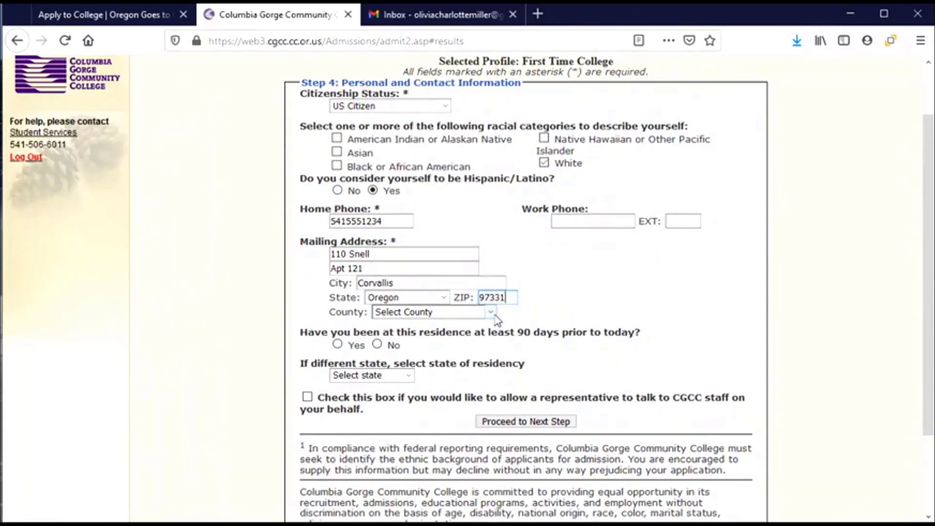
click(495, 316)
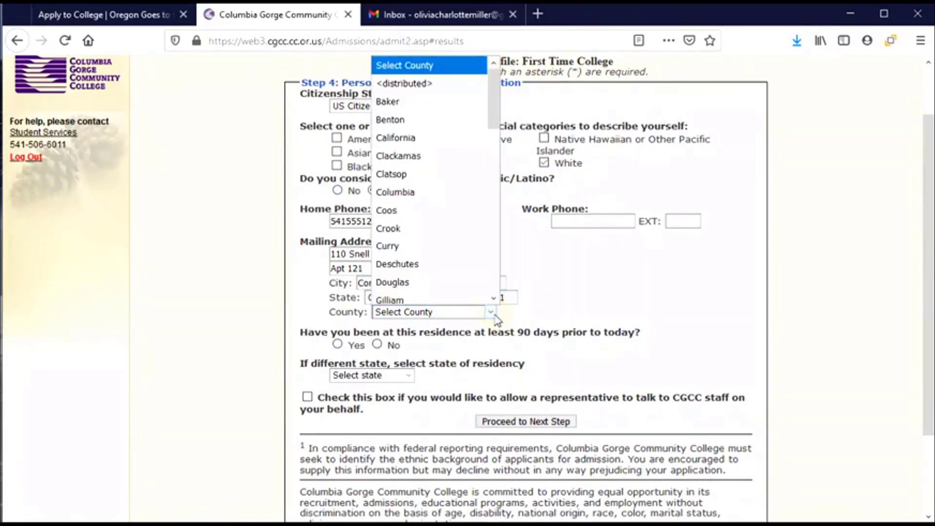
click(422, 119)
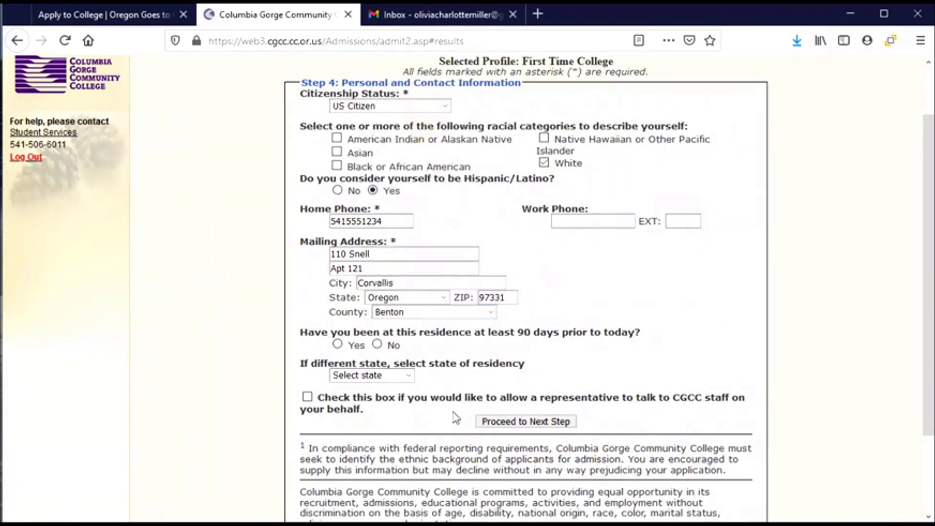
scroll(468, 414, down, 2)
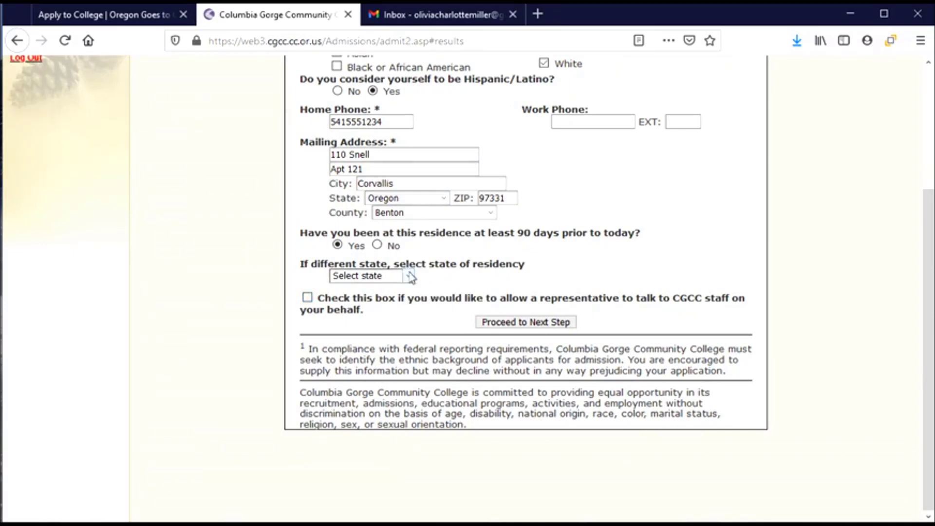
Step: Browse the state-of-residency list and close it without choosing a state
click(409, 275)
drag(413, 302, 422, 252)
click(448, 241)
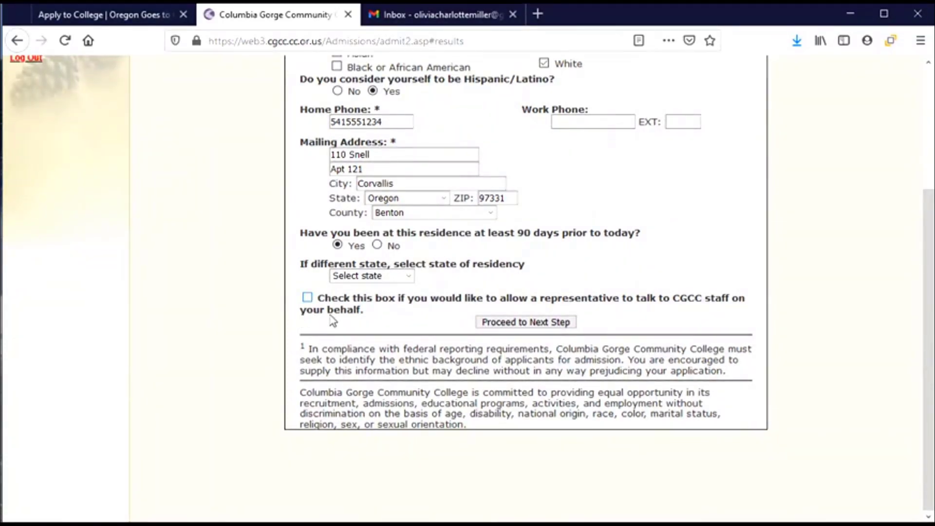
Step: Turn the representative authorization on and back off, then proceed to Step 5
click(307, 298)
scroll(308, 307, down, 2)
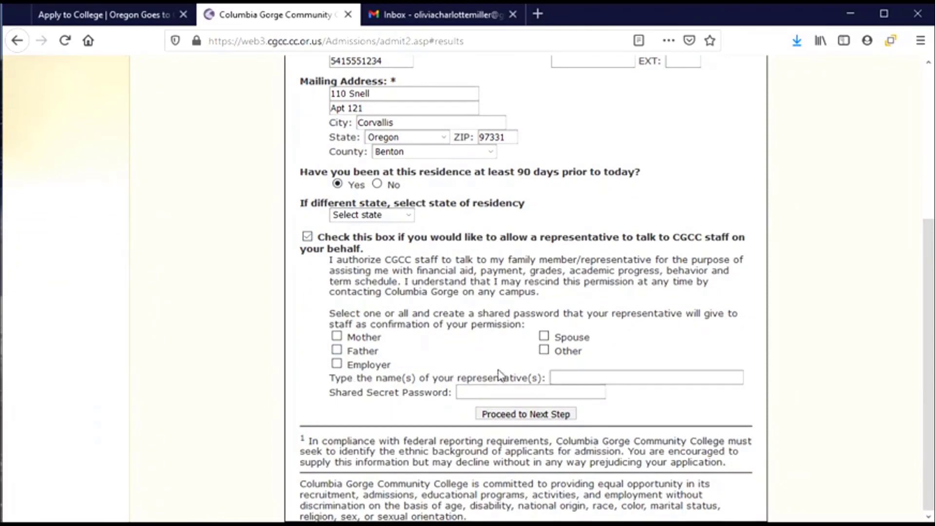
click(640, 382)
click(310, 239)
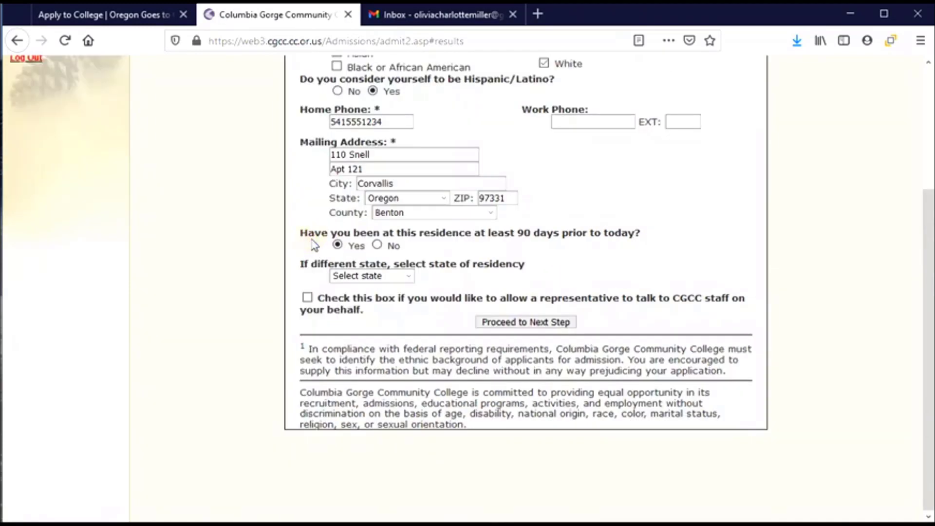
click(547, 325)
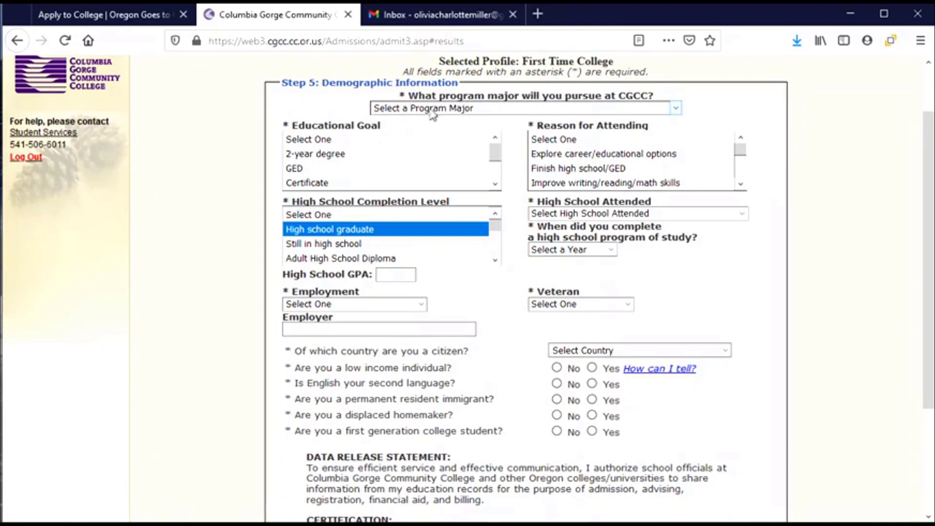
Step: Select Associate of Arts from the program major list
click(675, 108)
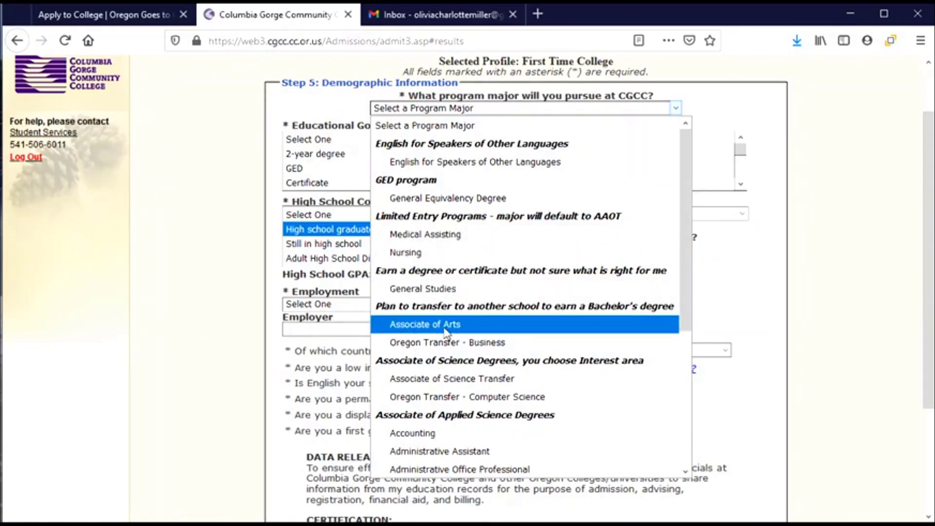
scroll(444, 331, down, 1)
scroll(445, 331, down, 3)
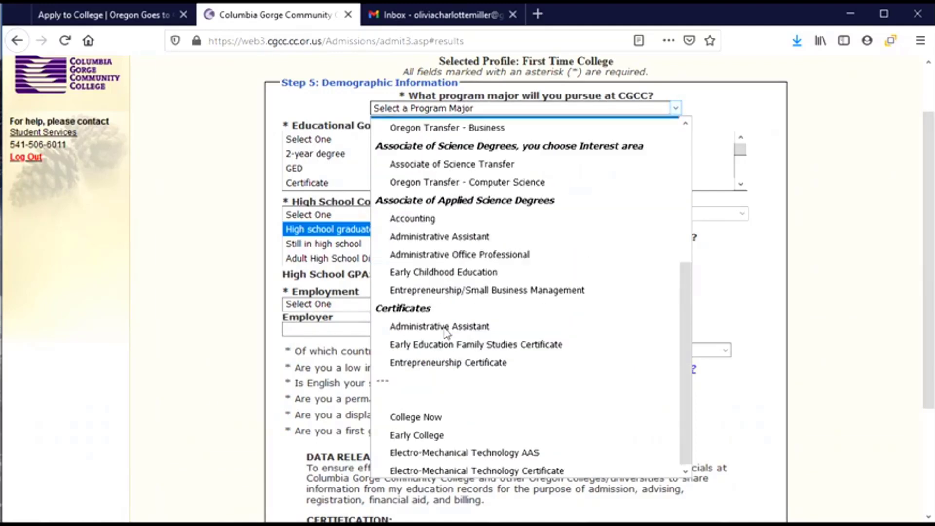
scroll(446, 390, up, 1)
scroll(446, 390, up, 3)
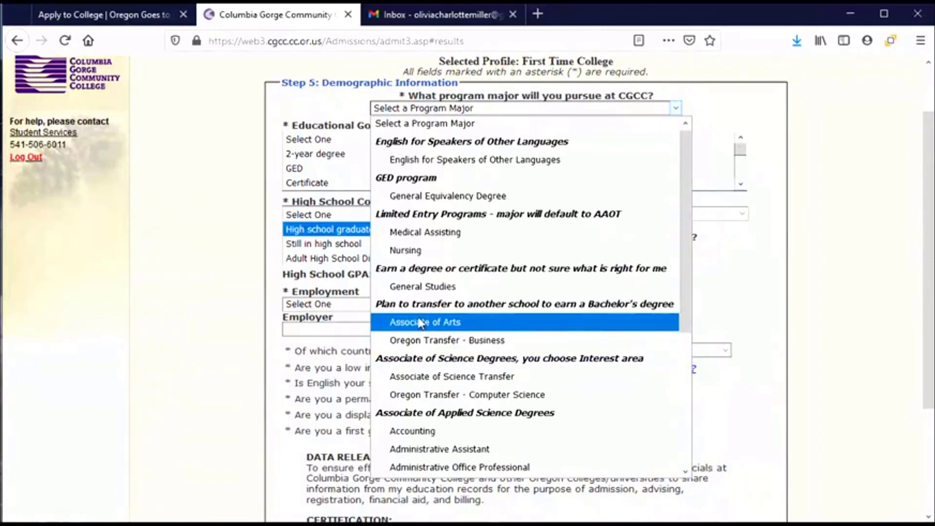
click(421, 322)
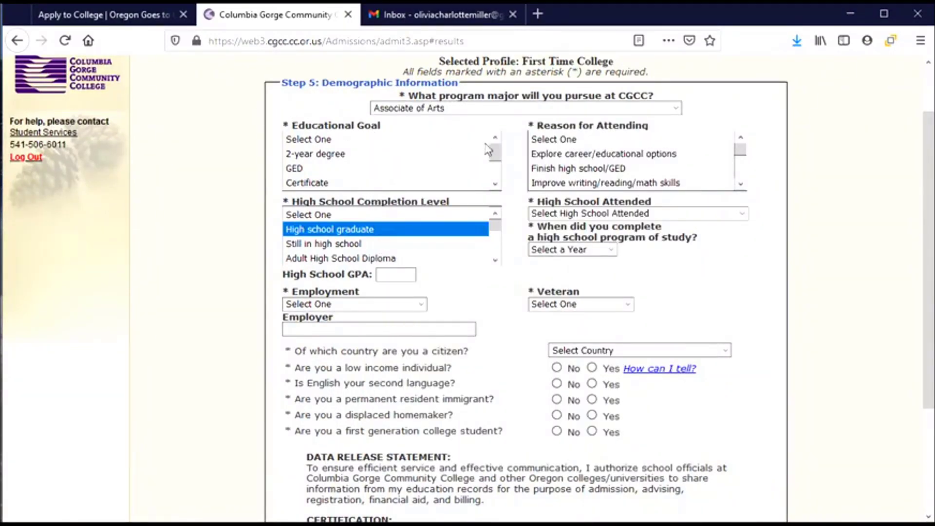
mouse_move(494, 155)
mouse_down()
mouse_move(499, 186)
mouse_move(496, 150)
mouse_up()
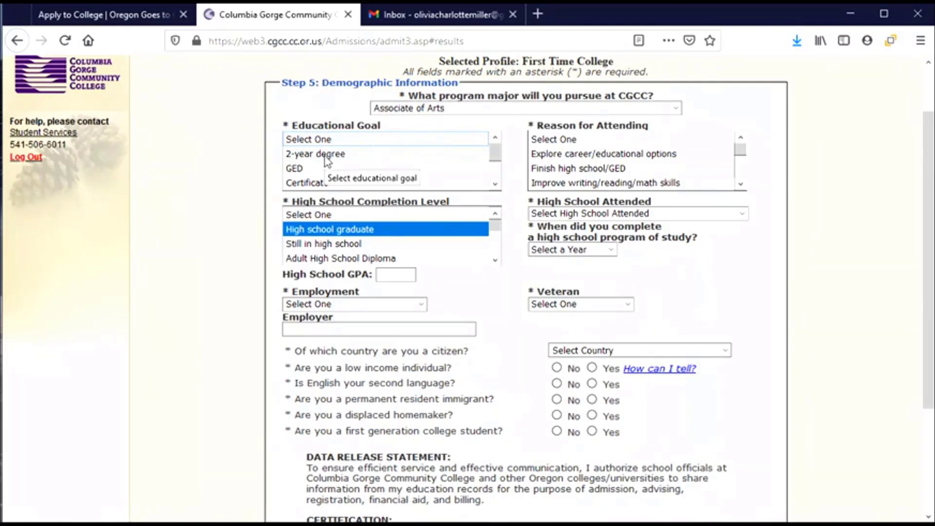
Step: Set the educational goal to 2-year degree
scroll(324, 168, down, 1)
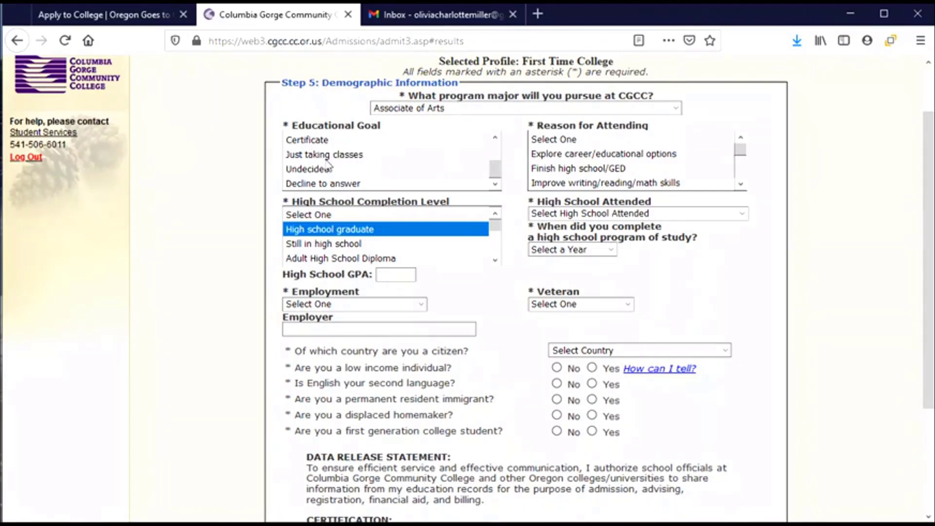
scroll(327, 167, down, 2)
scroll(325, 167, up, 2)
scroll(324, 167, up, 1)
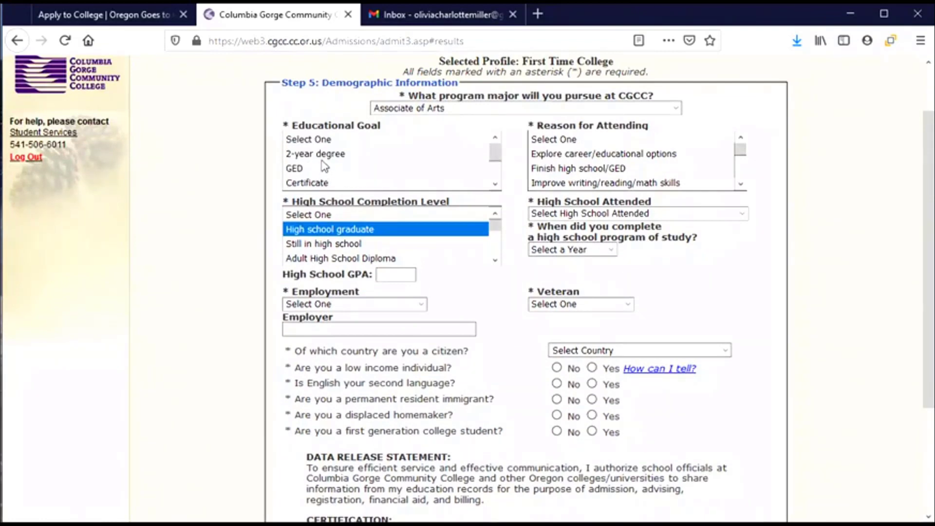
click(314, 155)
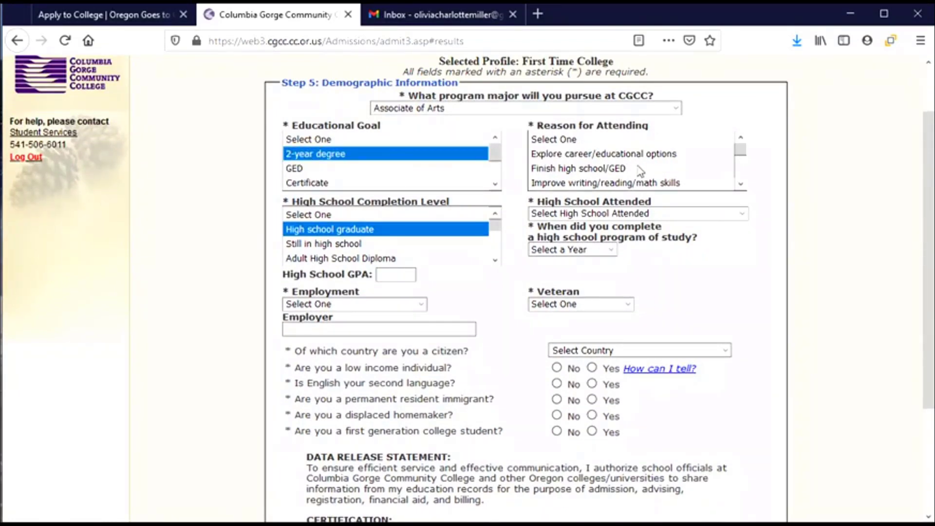
Step: Choose Transfer to 4-year college as the reason for attending
scroll(638, 167, down, 3)
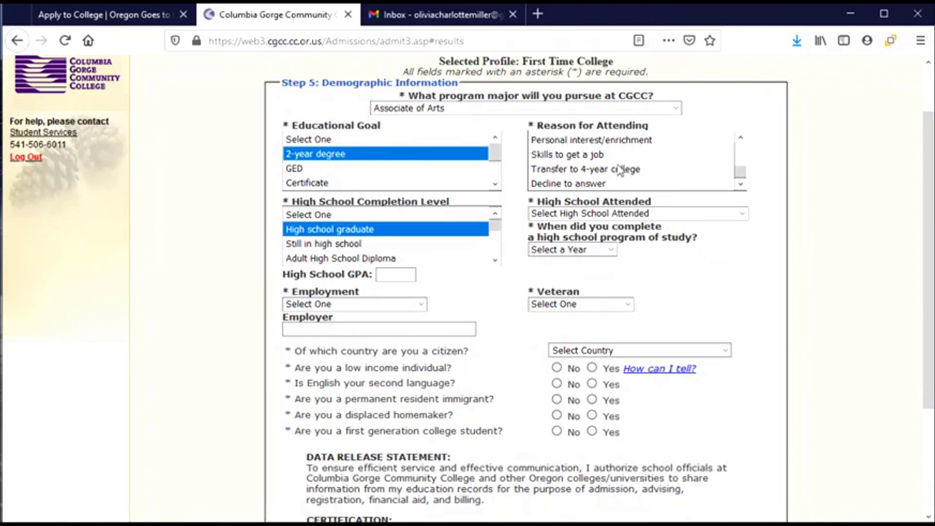
click(622, 171)
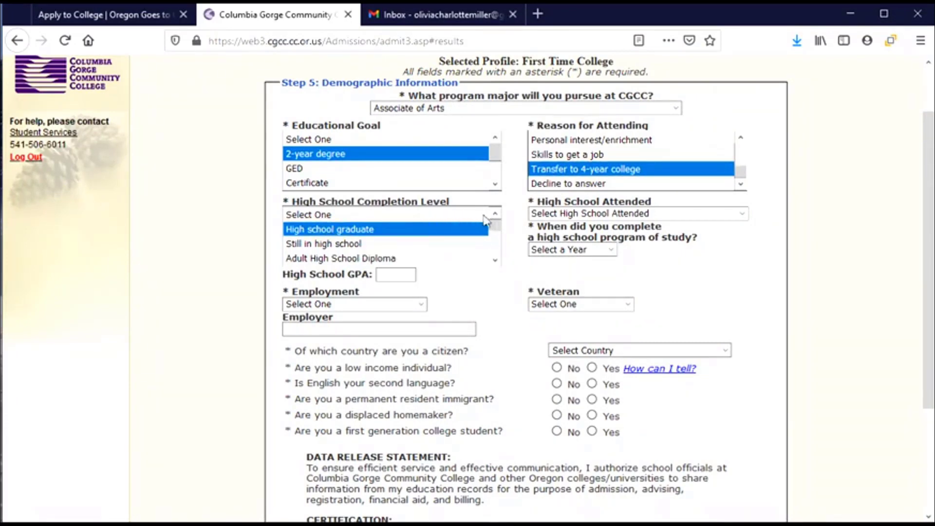
scroll(496, 239, down, 1)
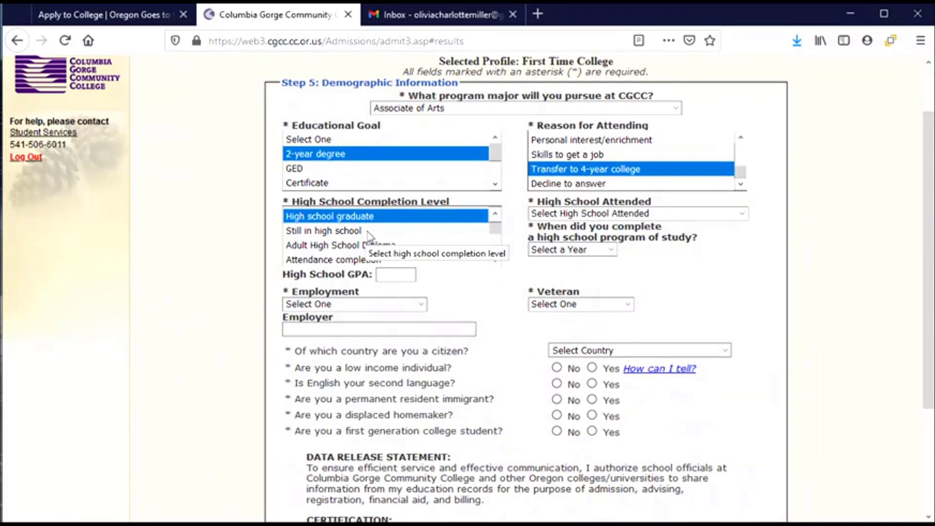
scroll(325, 227, up, 1)
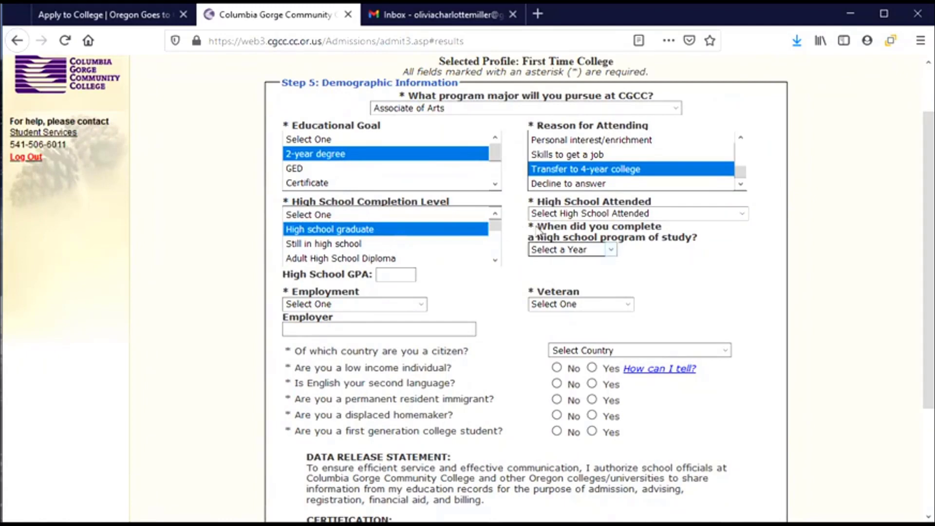
Step: Choose CORVALLIS SR HIGH SCHOOL as the school attended, completed in 2021
click(742, 218)
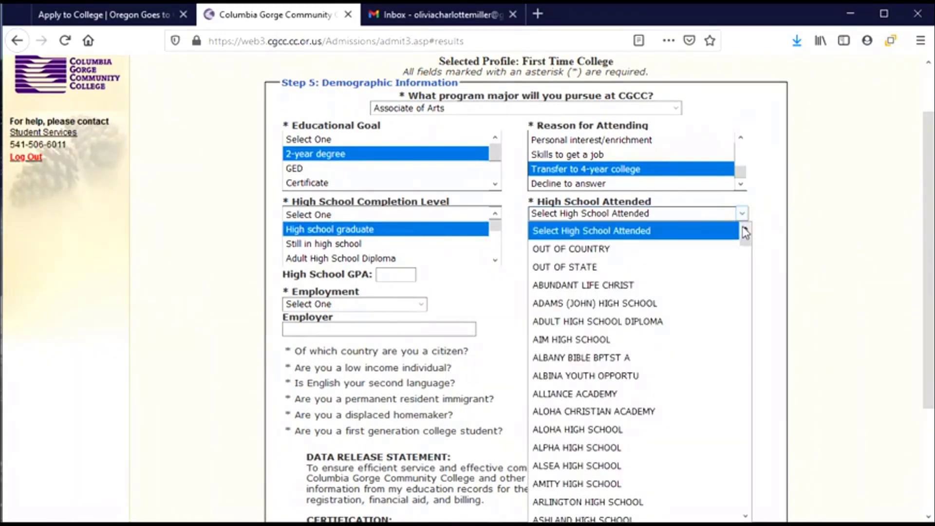
drag(745, 242, 750, 299)
click(594, 277)
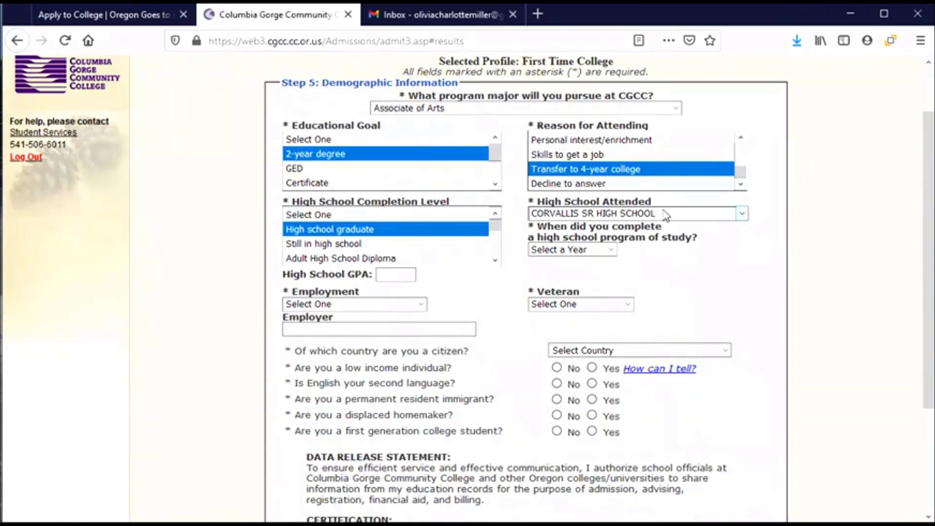
click(609, 251)
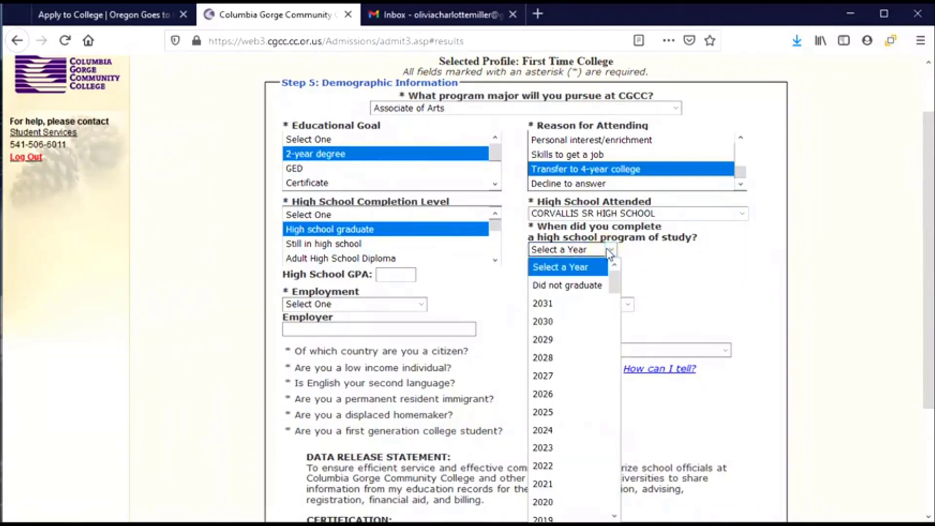
drag(613, 278, 615, 302)
click(576, 304)
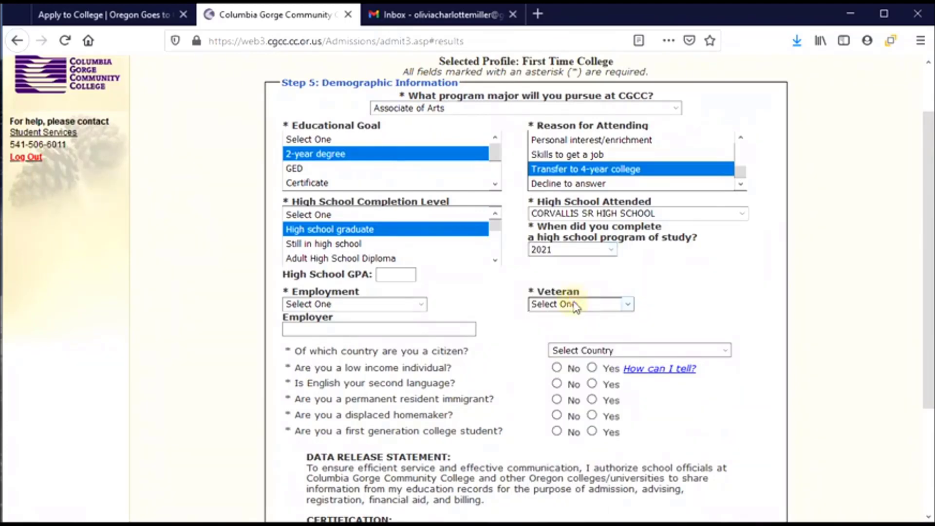
Step: Enter GPA 3.2, set employment to Not employed and veteran status to No
click(396, 276)
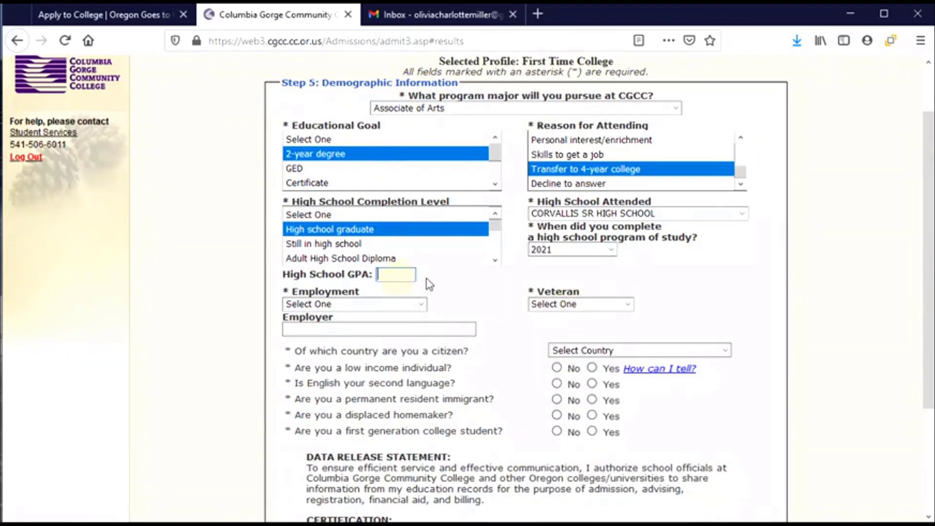
click(419, 304)
click(316, 358)
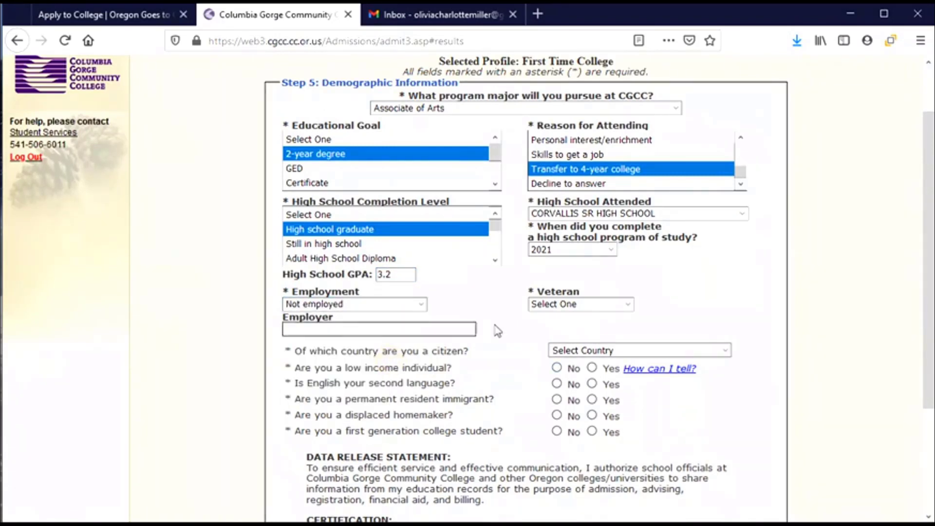
click(627, 305)
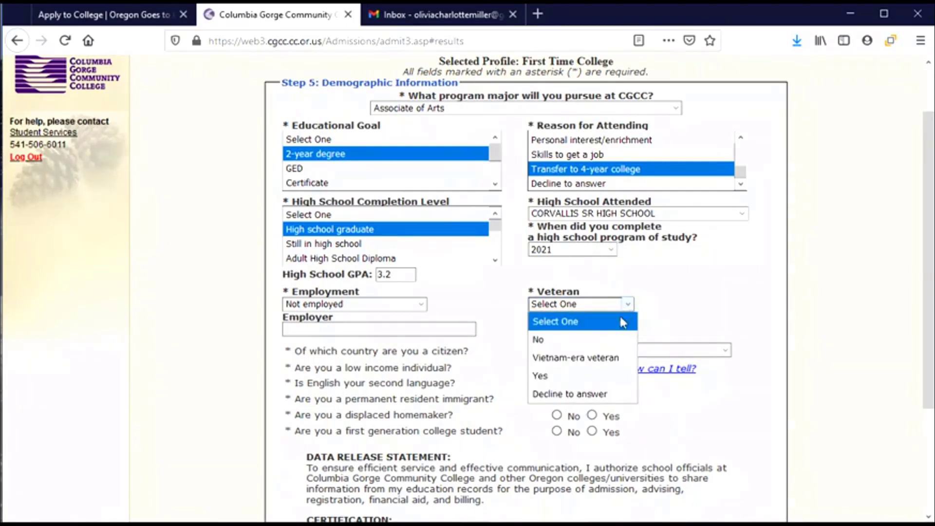
click(614, 339)
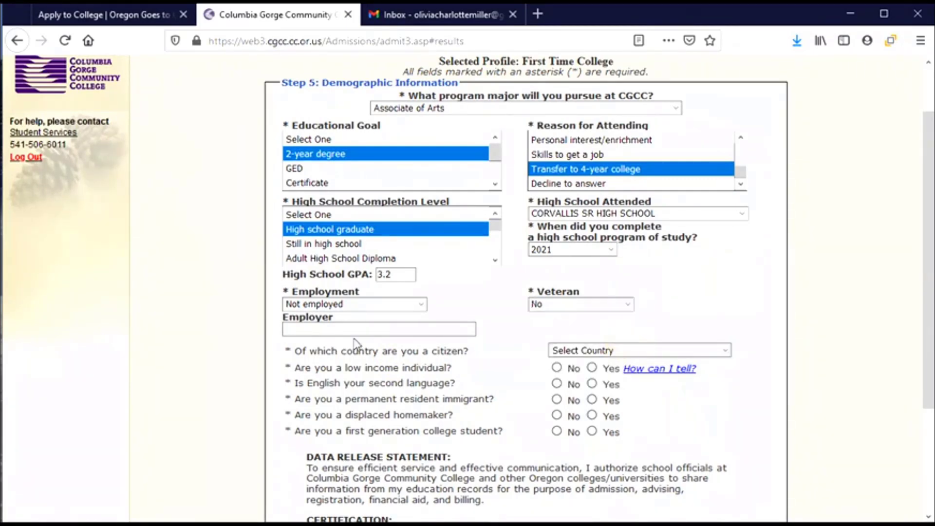
Step: Set United States as citizenship country and open the 'How can I tell?' low-income guidance
scroll(335, 327, down, 3)
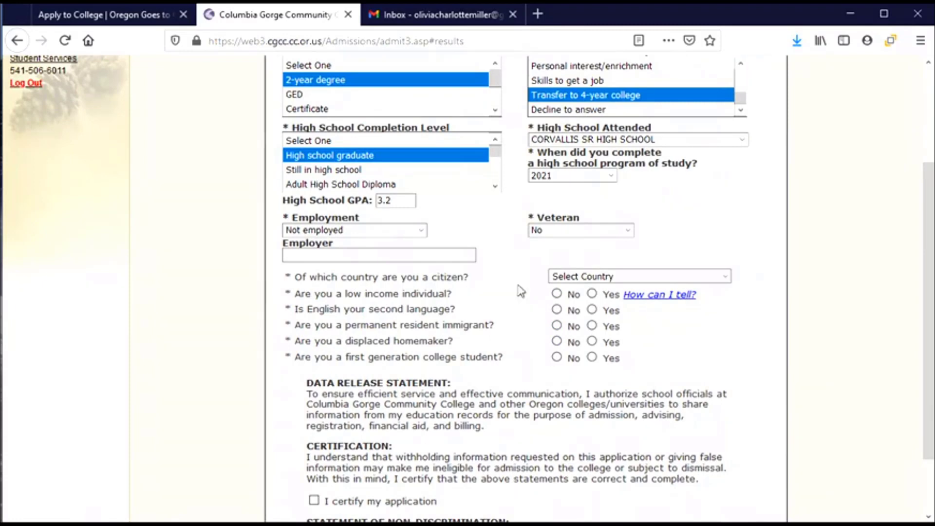
click(724, 278)
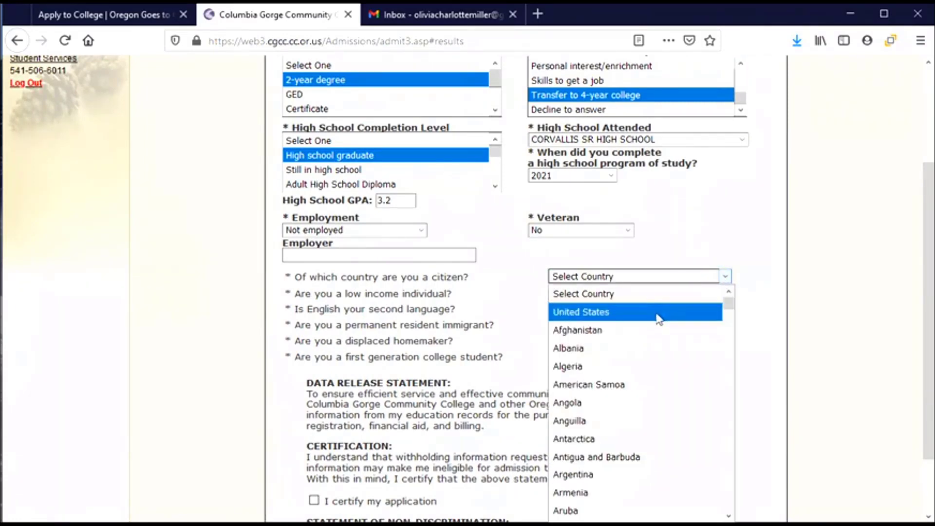
click(658, 315)
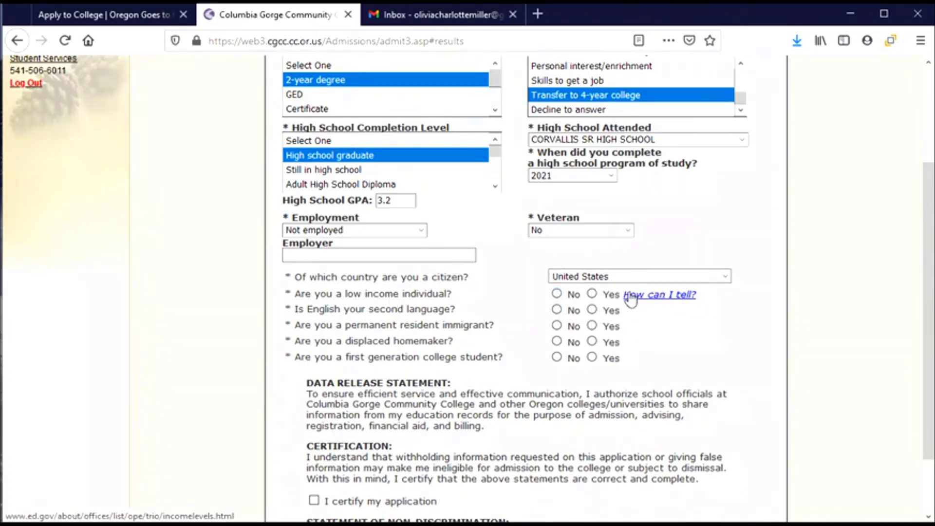
click(670, 304)
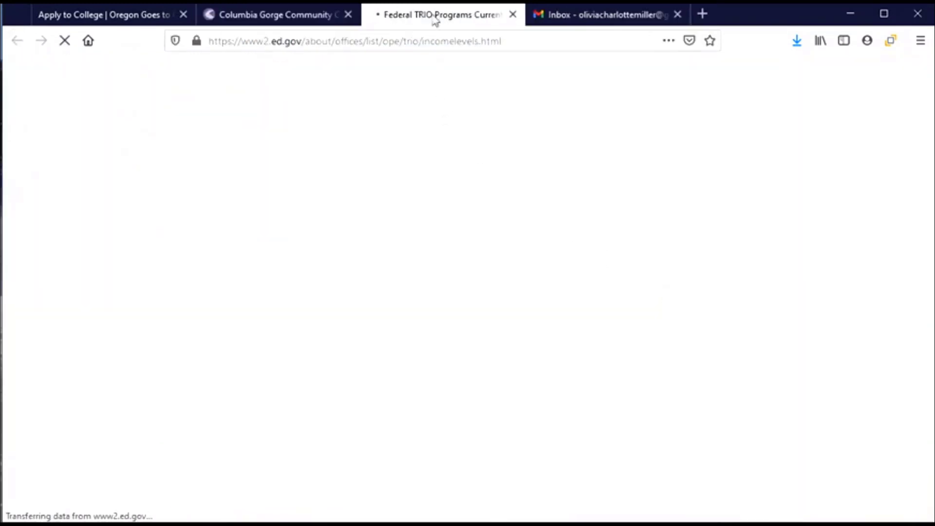
Step: Read the TRIO low-income levels table, then go back to the CGCC admissions tab
scroll(429, 319, down, 1)
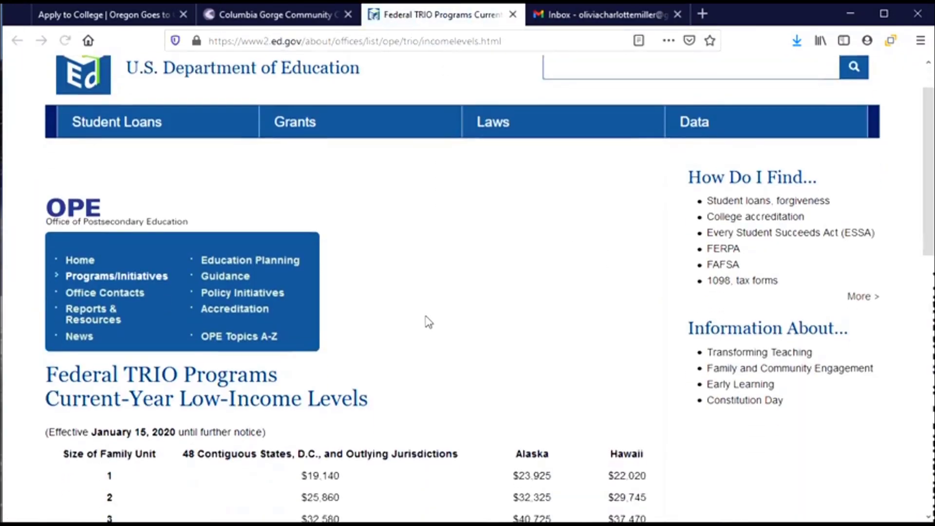
scroll(429, 321, down, 3)
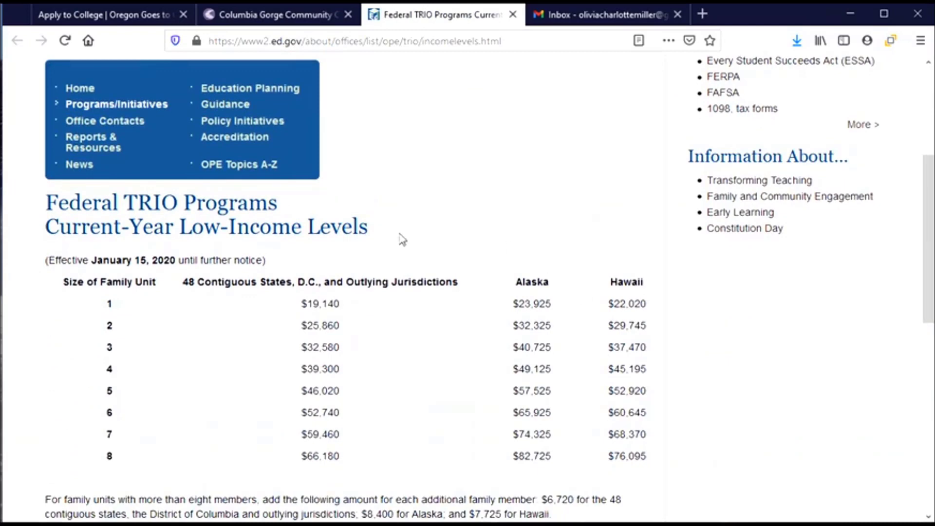
click(238, 10)
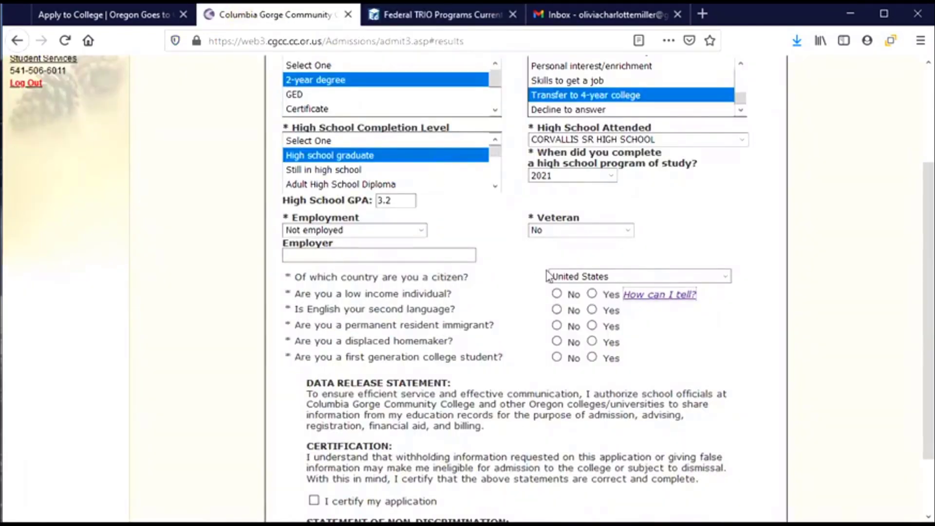
Step: Answer Yes for low income and first generation, No for permanent resident and the other questions
click(592, 294)
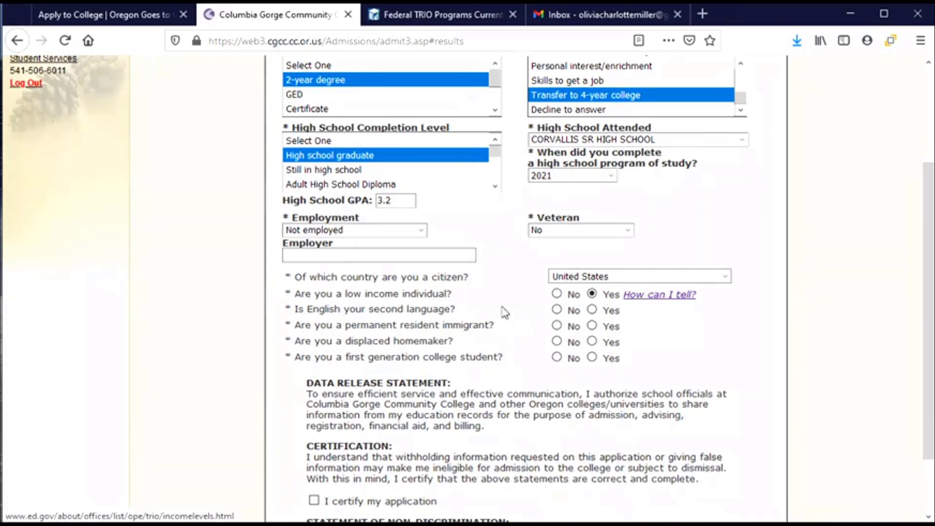
scroll(489, 308, down, 3)
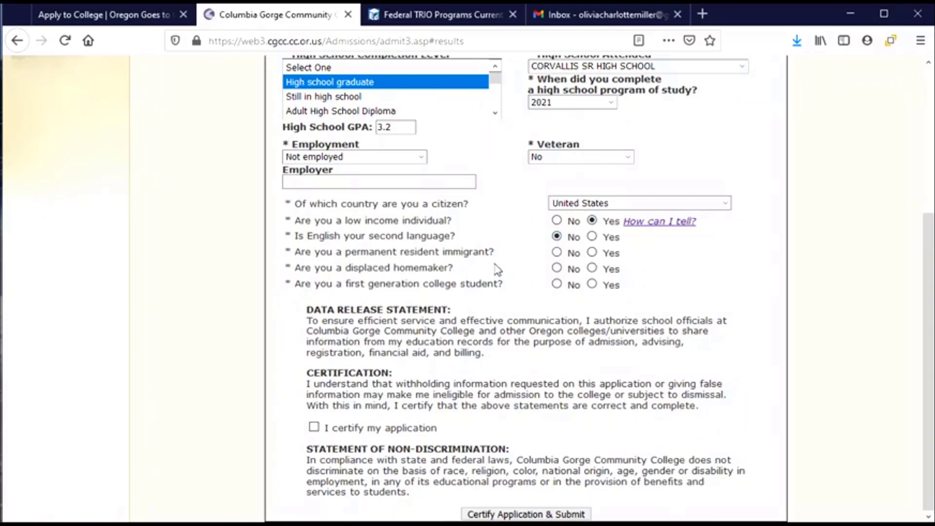
click(558, 254)
click(593, 285)
Step: Tick 'I certify my application' and submit it with Certify Application & Submit
click(314, 431)
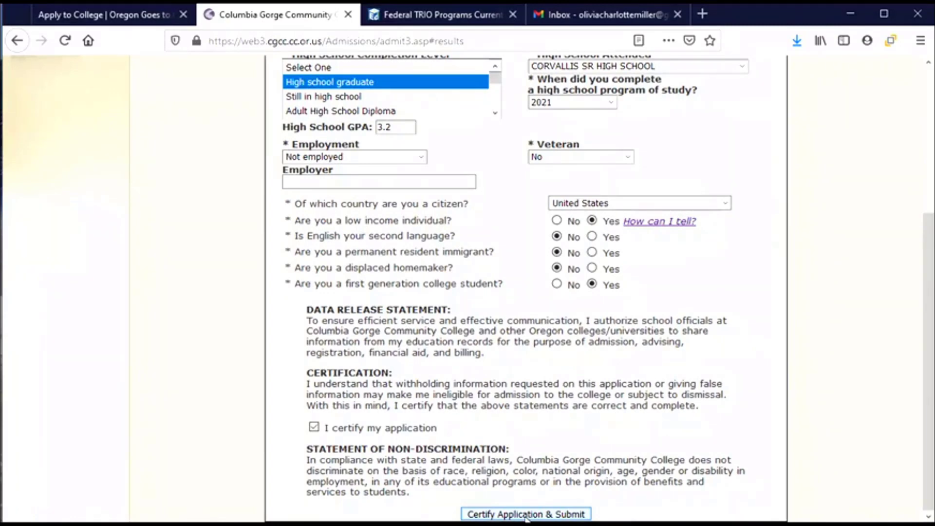
click(525, 515)
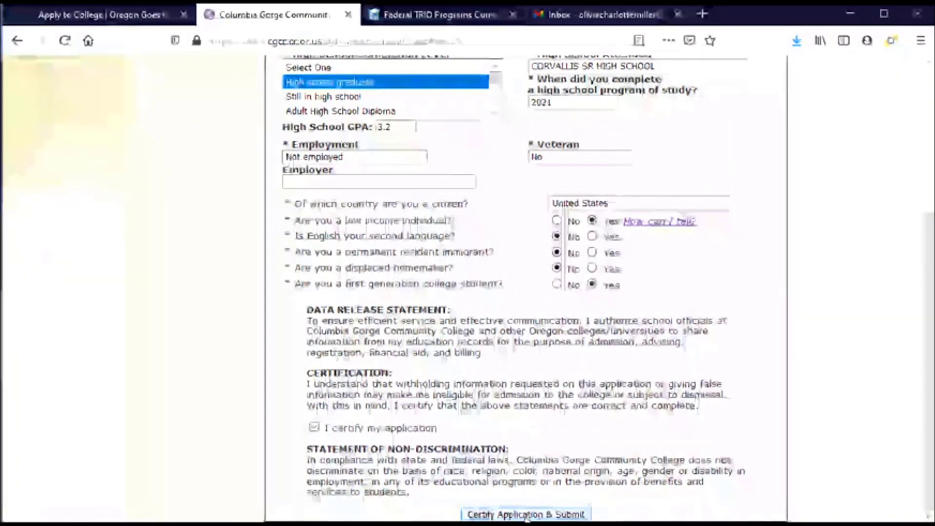